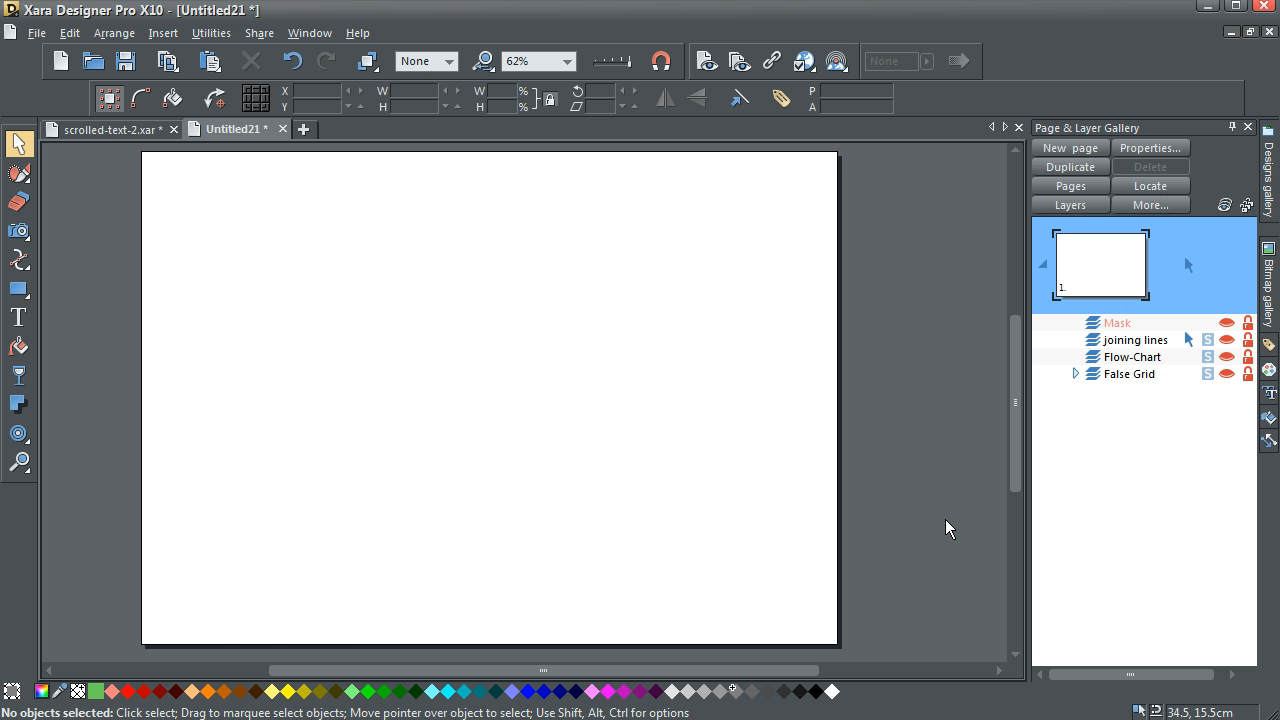
Show the document grid, inspect it at 100% zoom, and hide it again with the whole page in view.
{"action": "key", "text": "numbersign"}
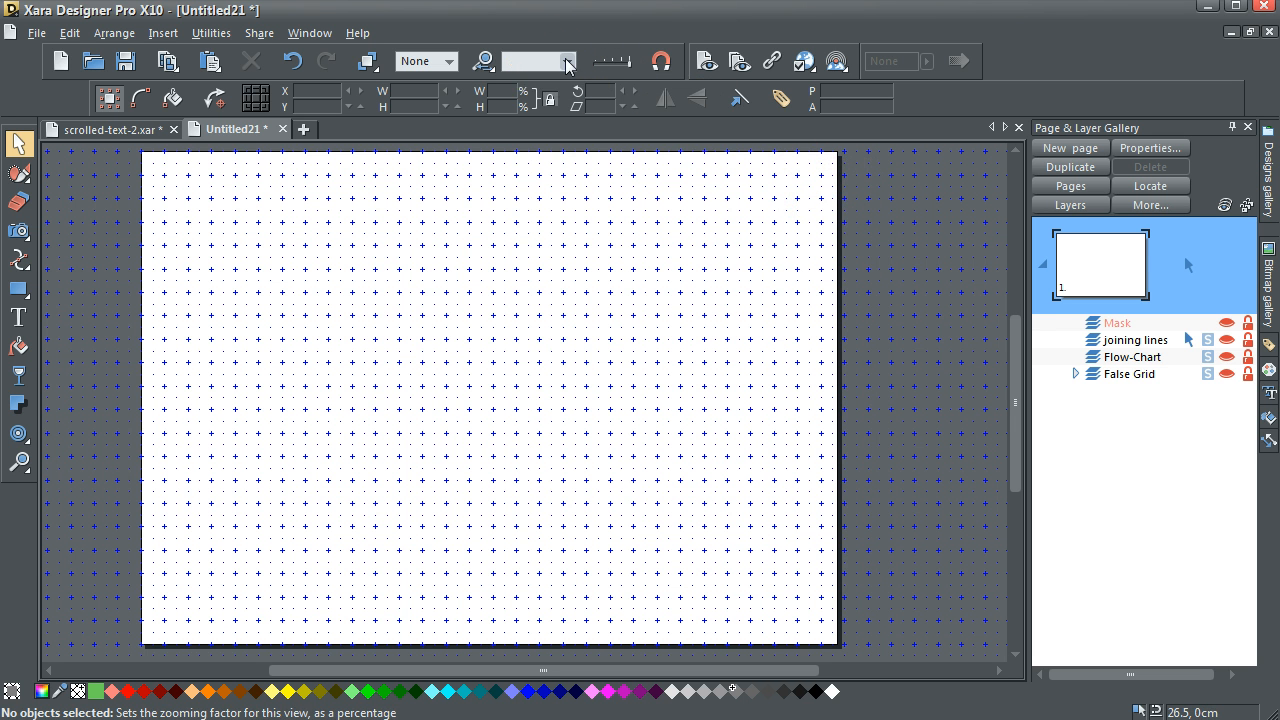
{"action": "left_click", "coordinate": [567, 63]}
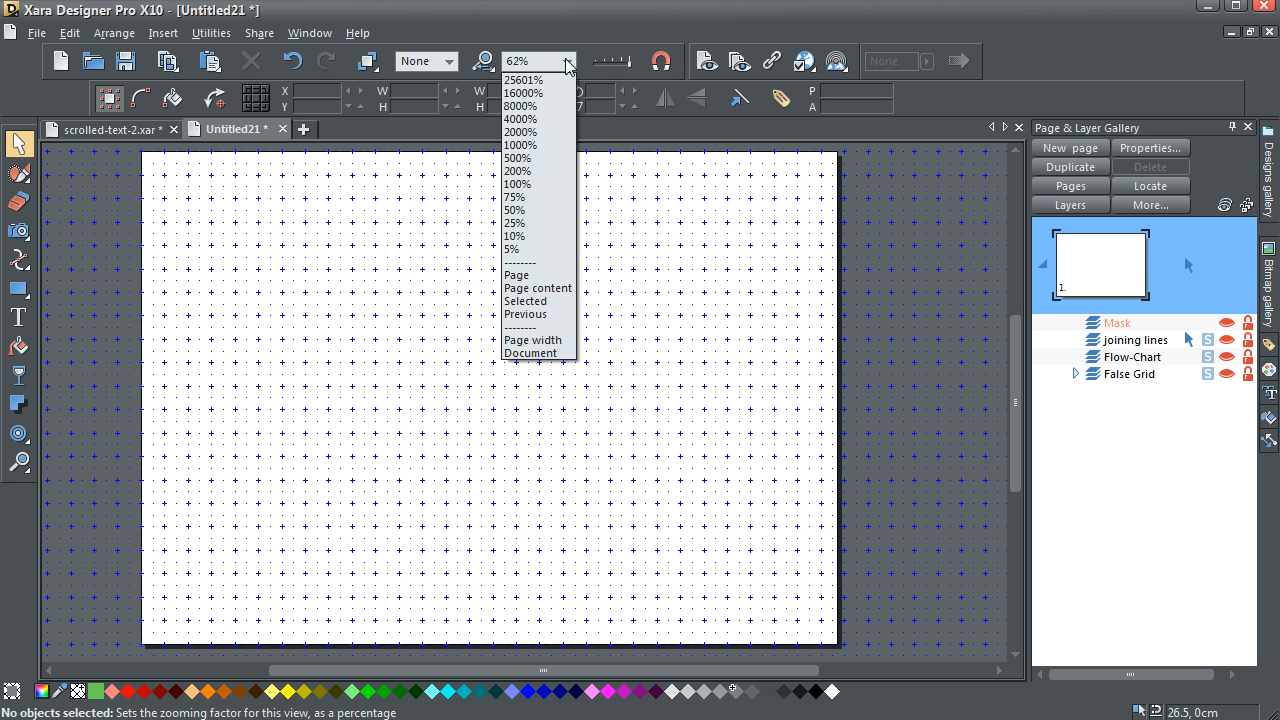
{"action": "left_click", "coordinate": [527, 186]}
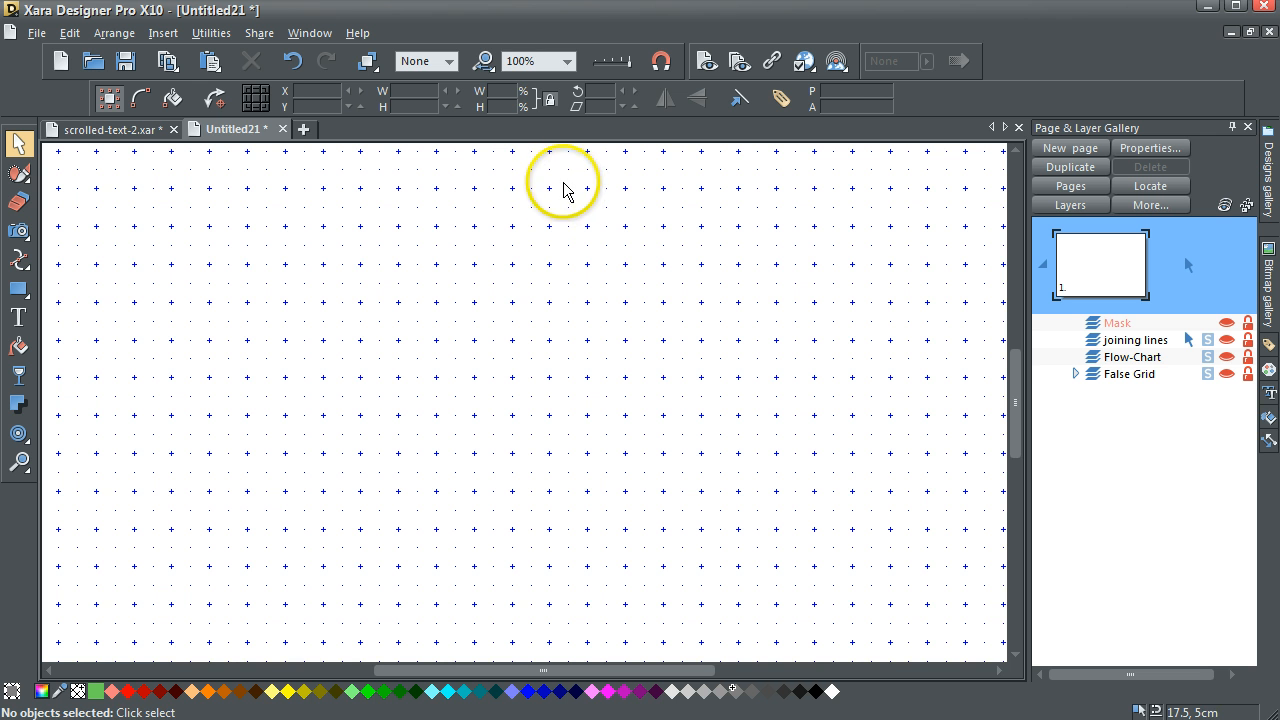
{"action": "left_click", "coordinate": [484, 62]}
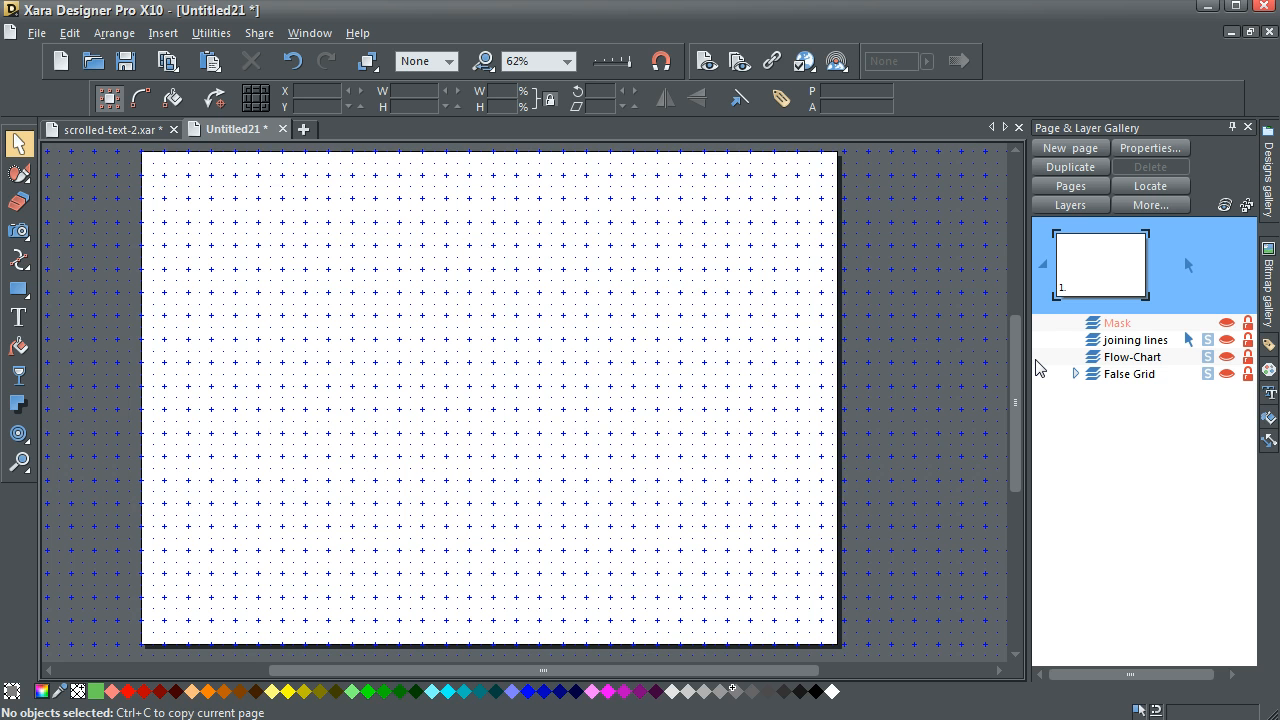
{"action": "key", "text": "#"}
Make the False Grid layer visible and unlock it.
{"action": "mouse_move", "coordinate": [1136, 383]}
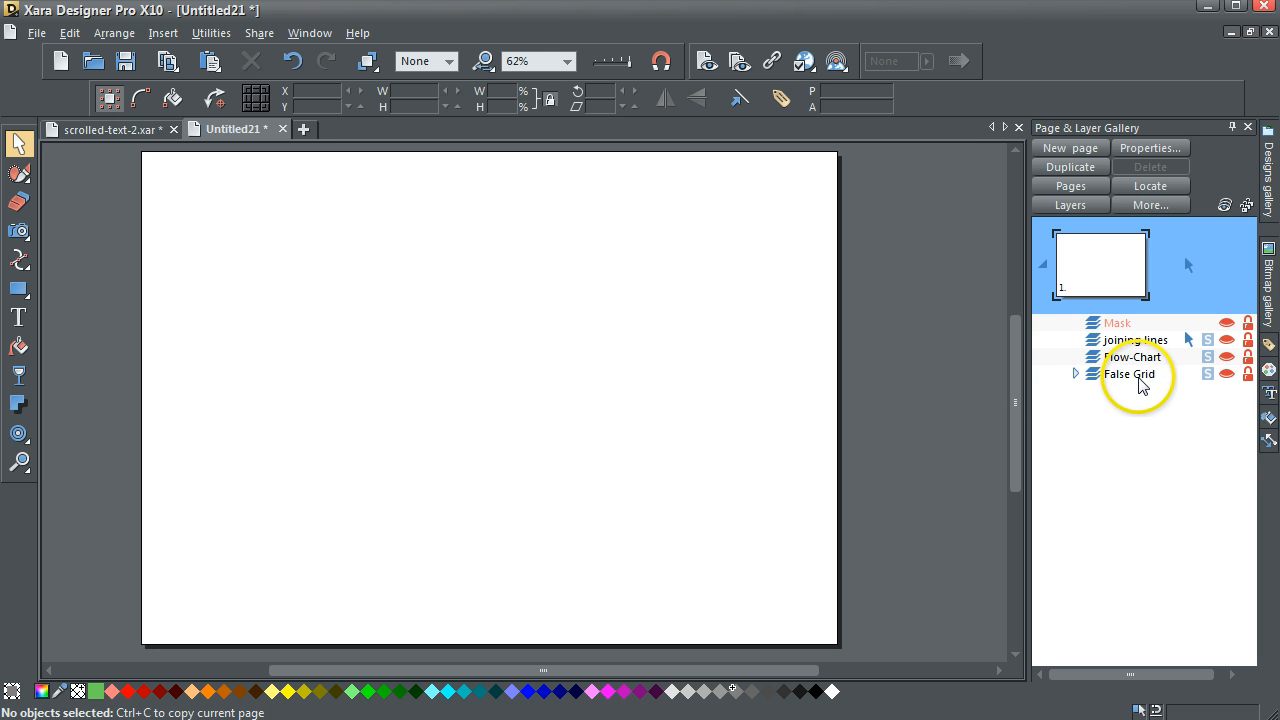
{"action": "left_click", "coordinate": [1227, 375]}
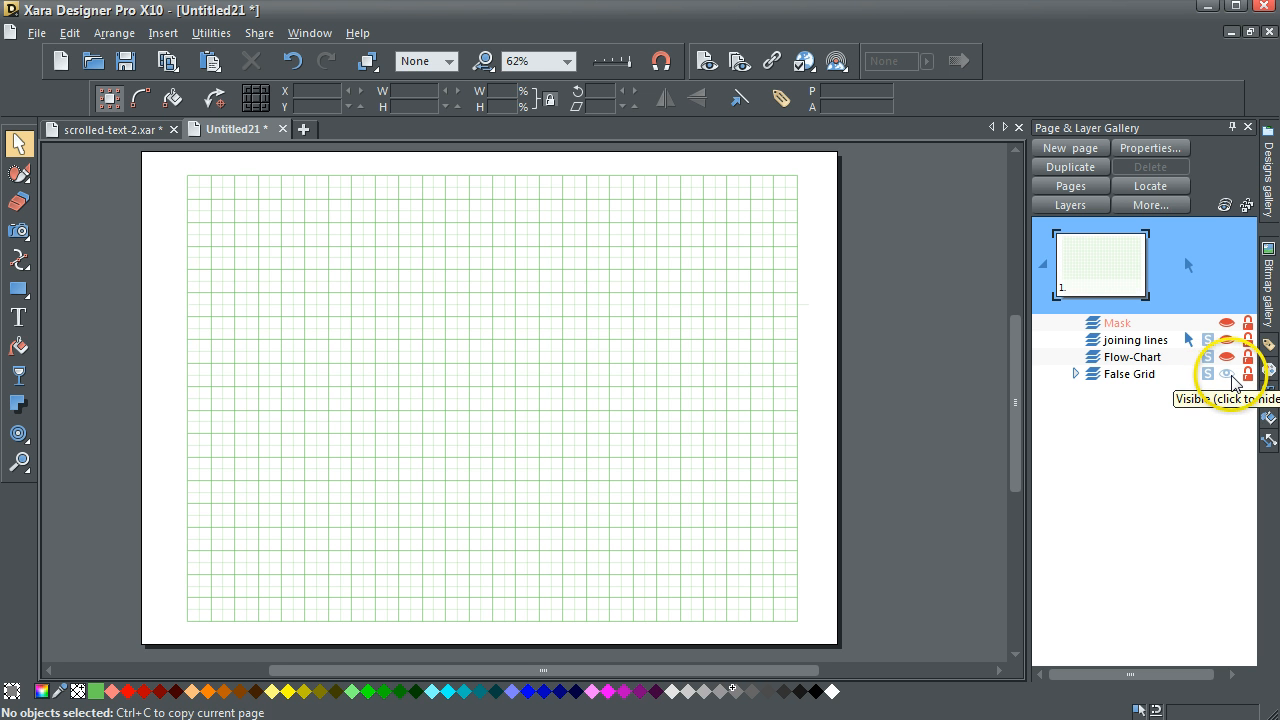
{"action": "left_click", "coordinate": [1247, 376]}
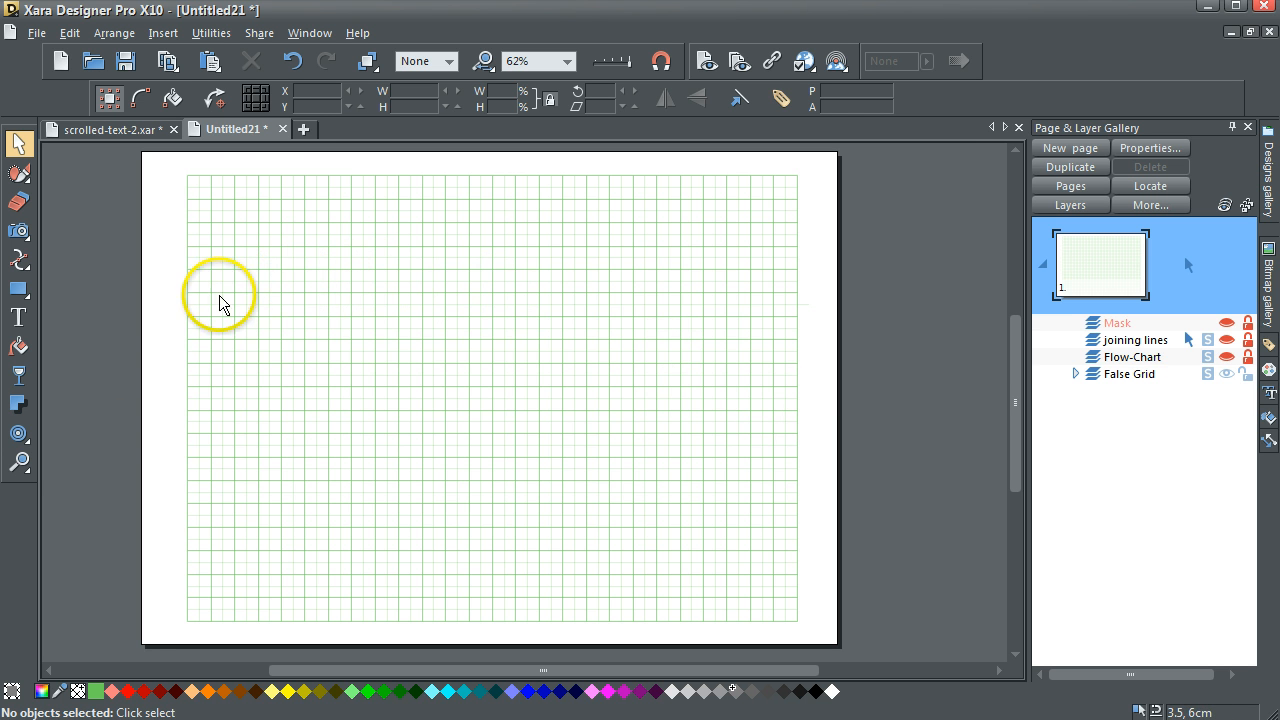
Check the major spacing and number of subdivisions in the Grid and Ruler options without changing them.
{"action": "left_click", "coordinate": [213, 37]}
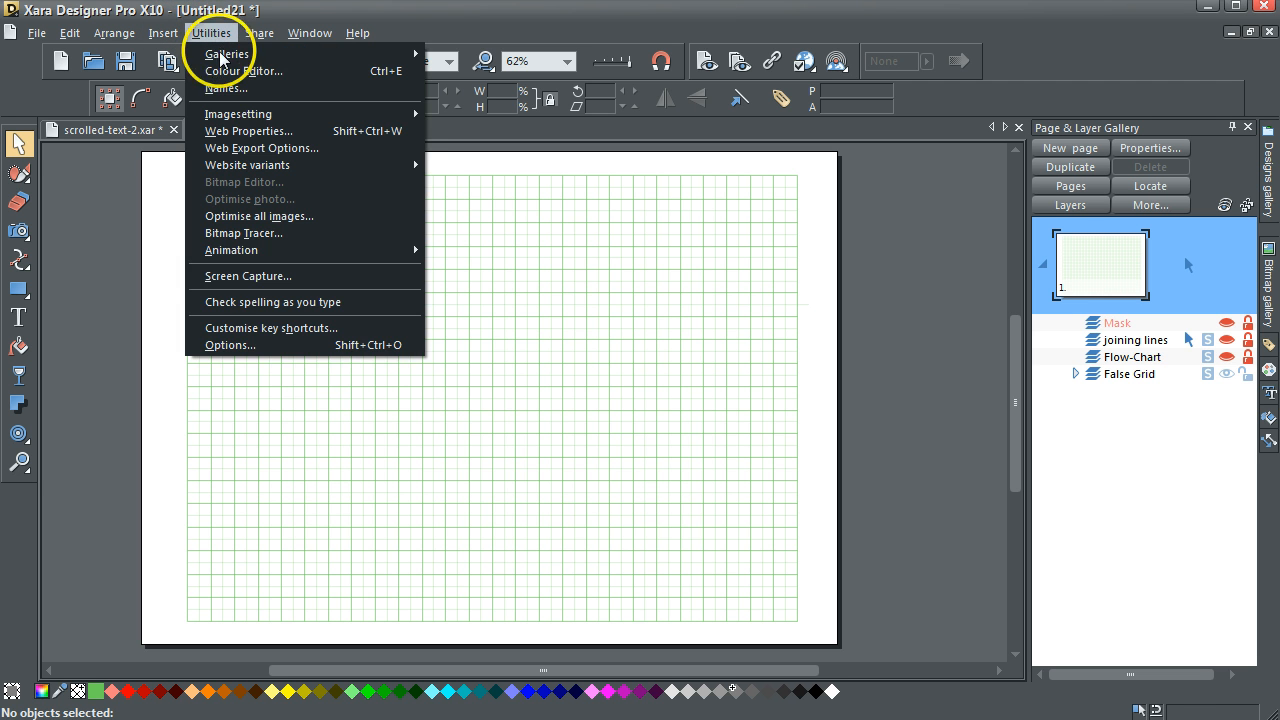
{"action": "left_click", "coordinate": [231, 345]}
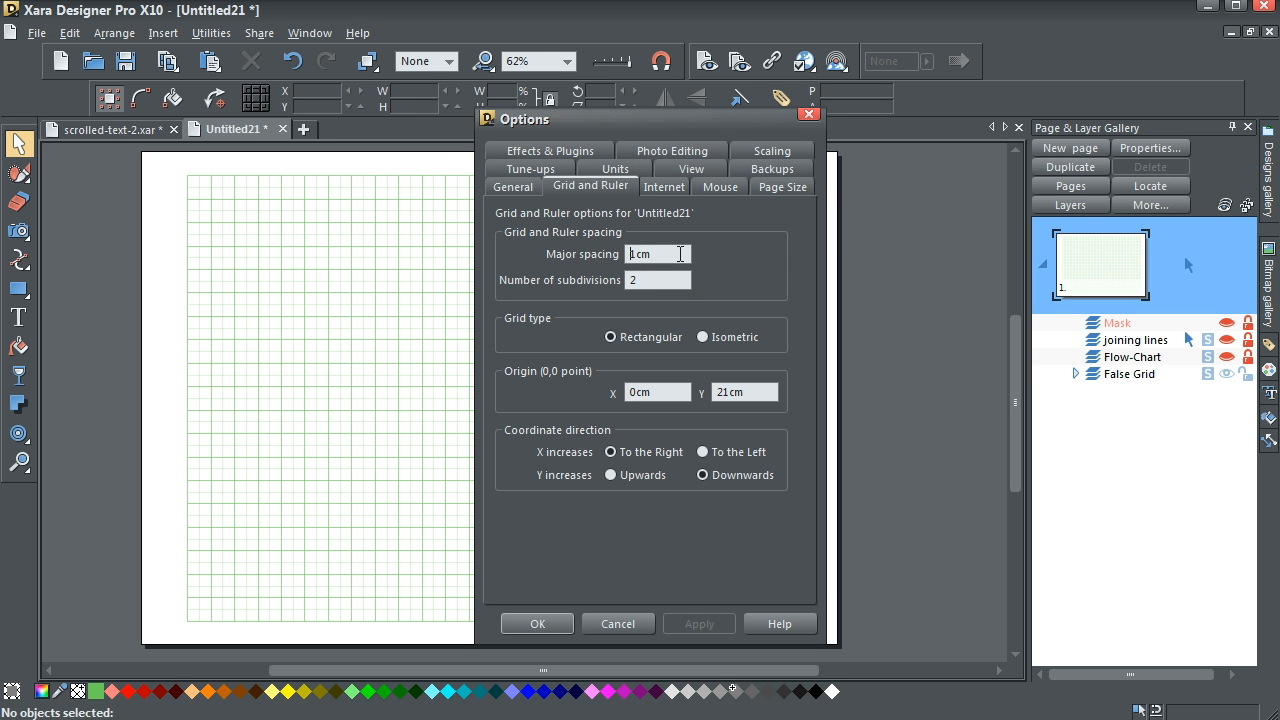
{"action": "left_click", "coordinate": [703, 232]}
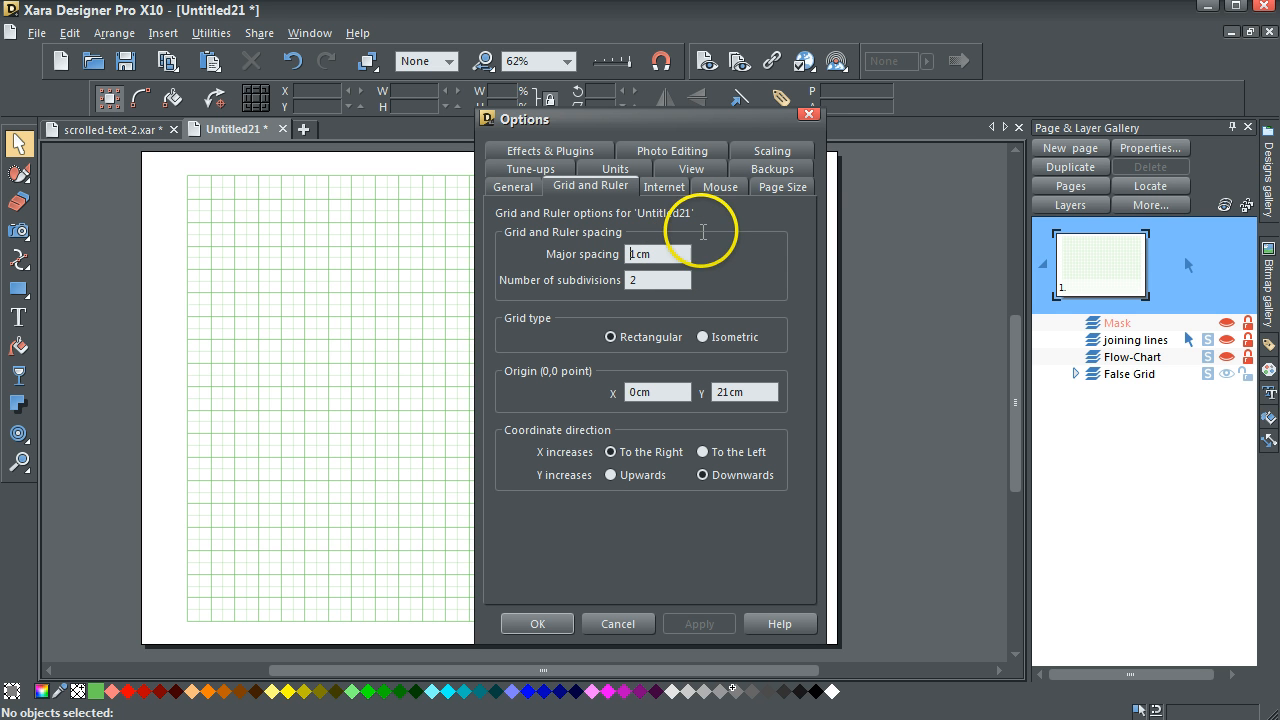
{"action": "left_click", "coordinate": [643, 280]}
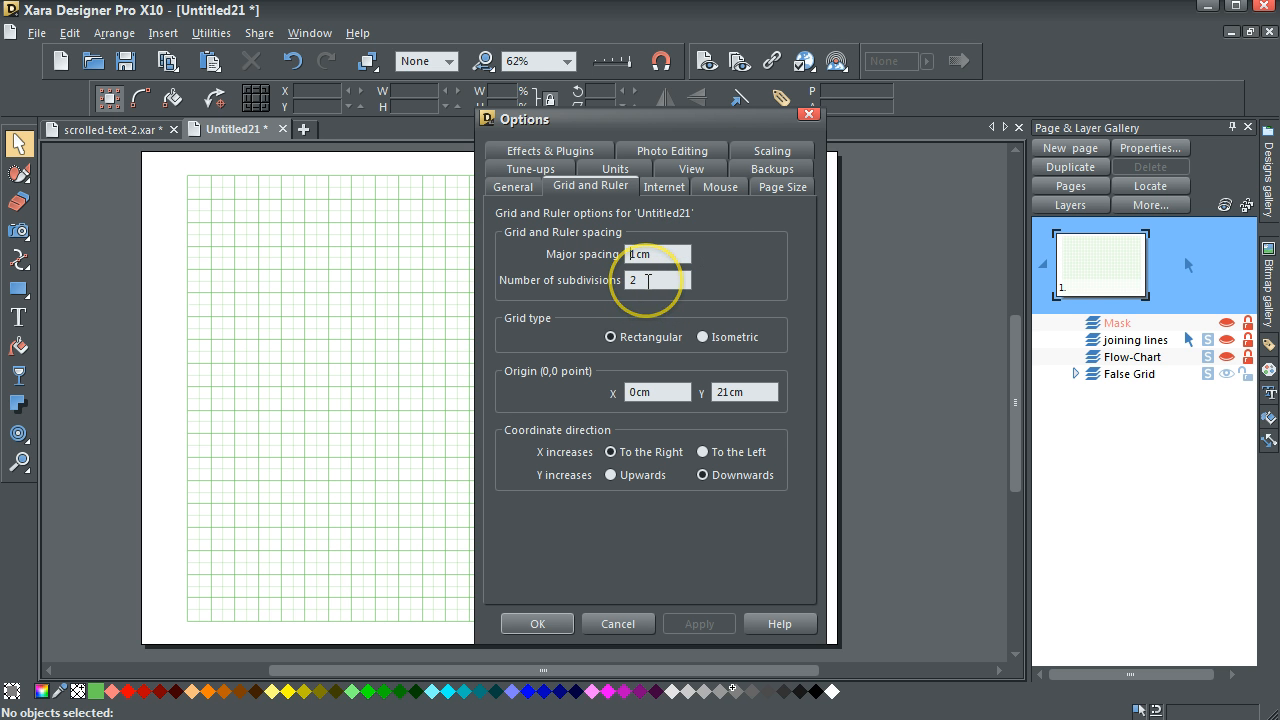
{"action": "left_click", "coordinate": [401, 183]}
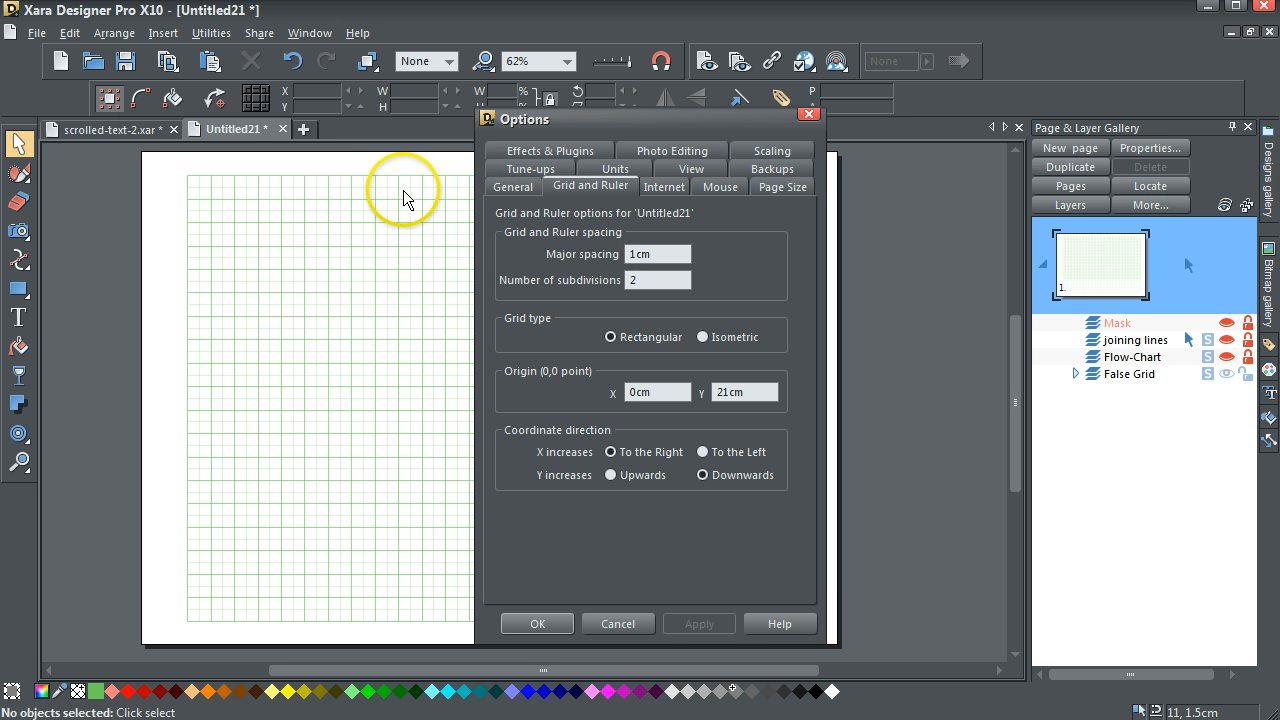
{"action": "left_click", "coordinate": [617, 624]}
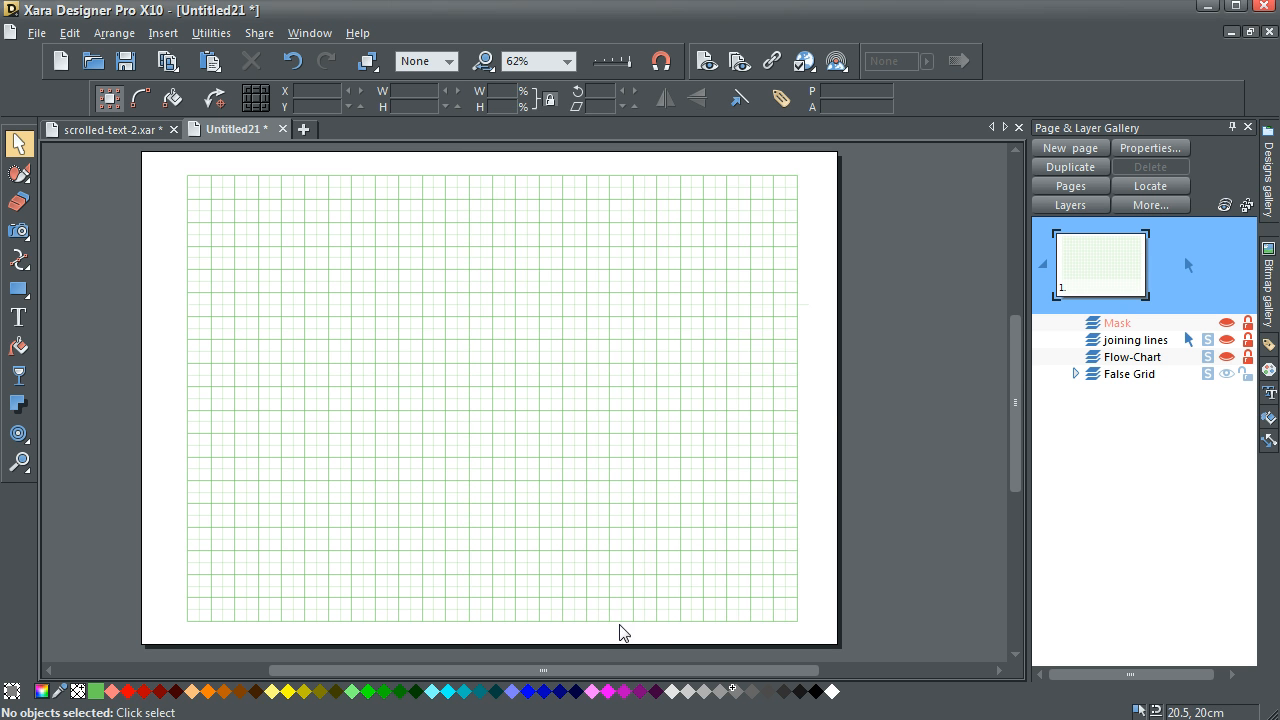
{"action": "left_click", "coordinate": [917, 350]}
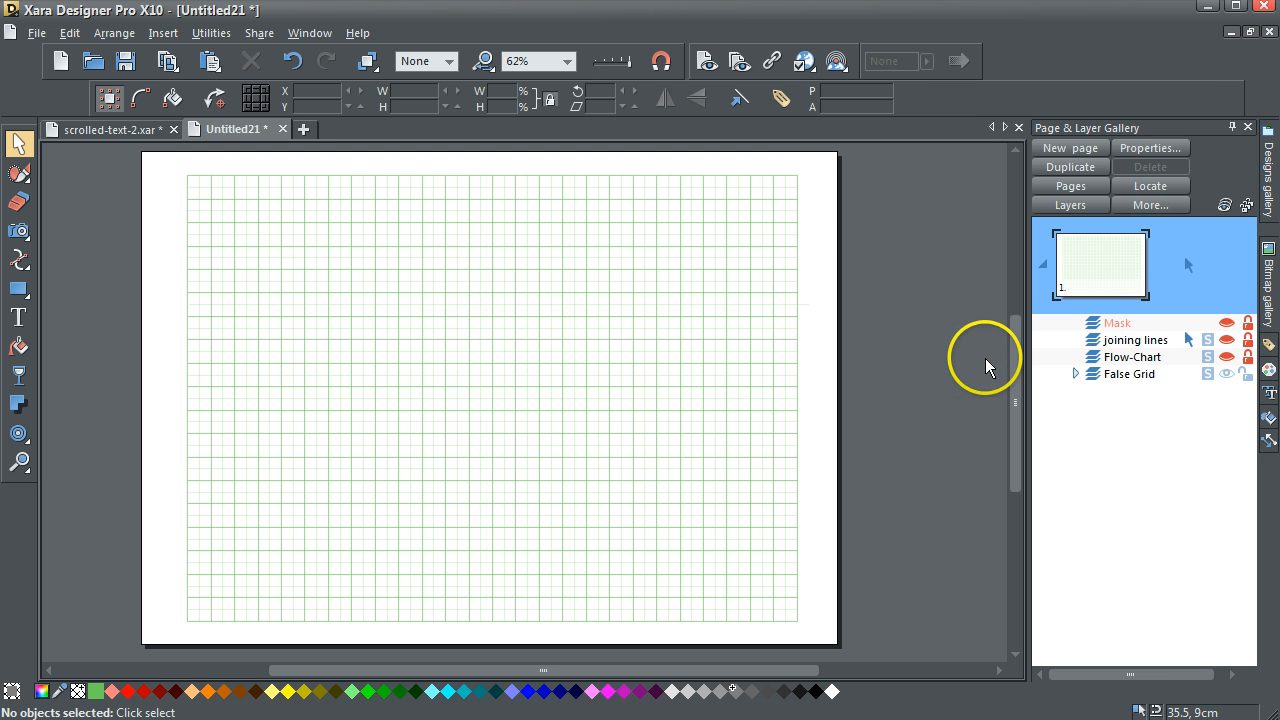
Move a vertical line of the False Grid off the page to its right and undo the move.
{"action": "left_click", "coordinate": [774, 184]}
{"action": "left_click_drag", "start_coordinate": [774, 184], "coordinate": [856, 190]}
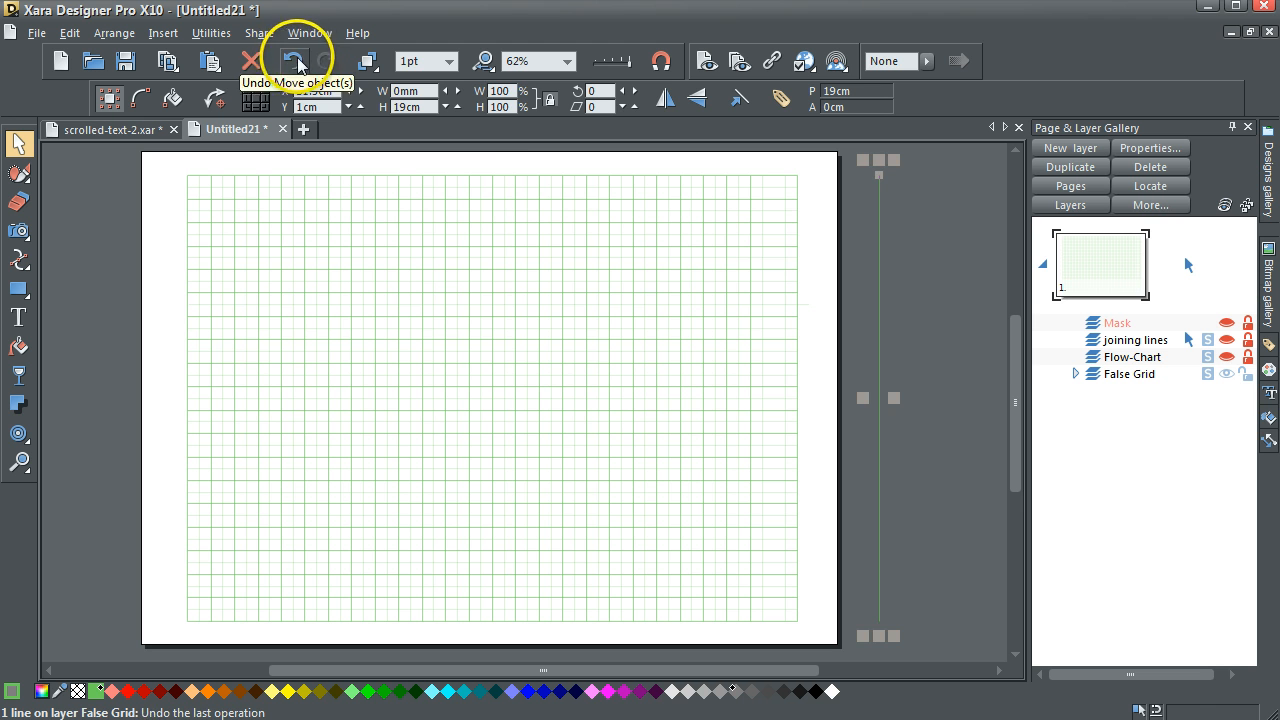
{"action": "left_click", "coordinate": [298, 62]}
Inspect the line width of the thin subdivision line just inside the False Grid's right edge.
{"action": "left_click", "coordinate": [798, 186]}
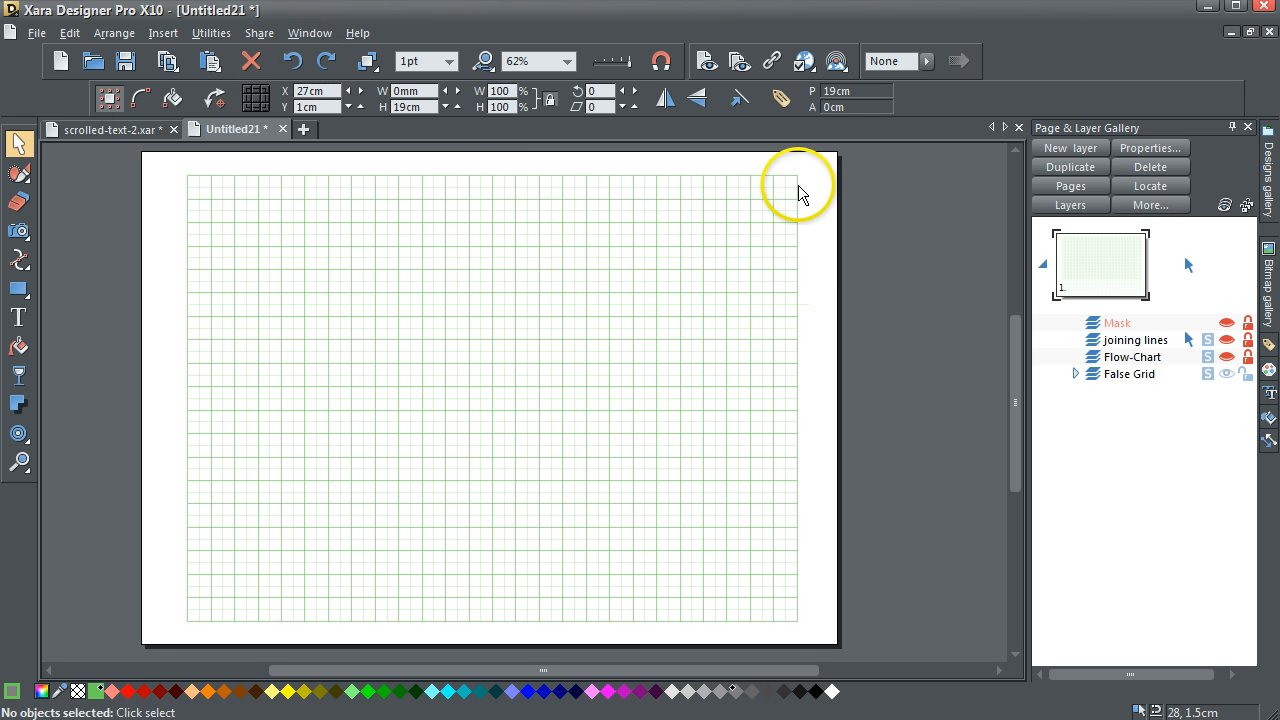
{"action": "left_click", "coordinate": [786, 176]}
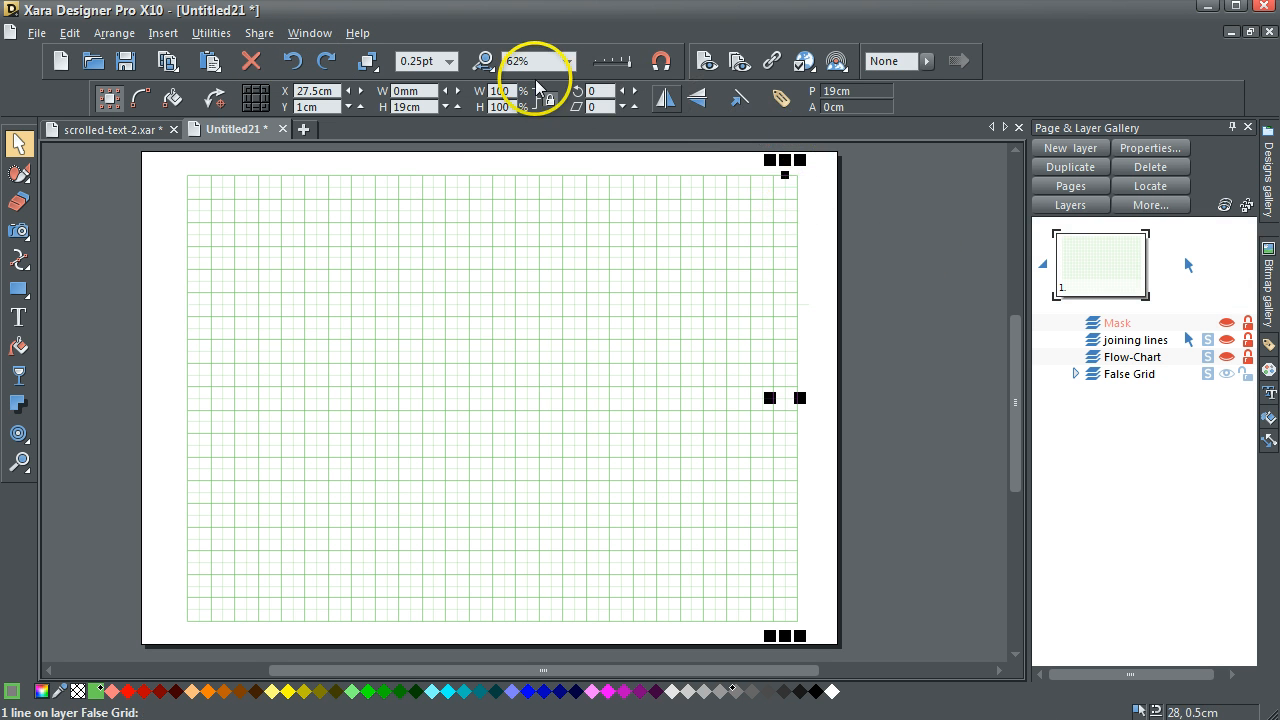
{"action": "left_click", "coordinate": [951, 191]}
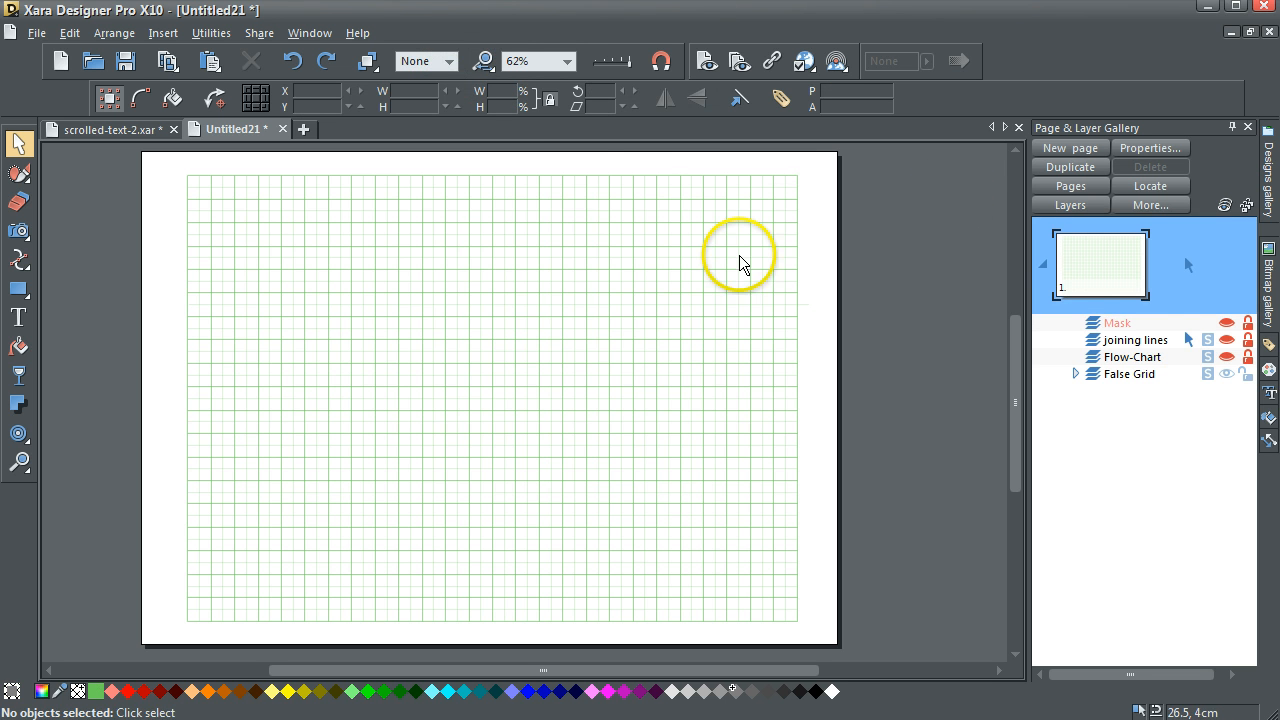
Compare the document grid with the False Grid layer at 100% zoom by hiding and showing that layer.
{"action": "left_click", "coordinate": [562, 61]}
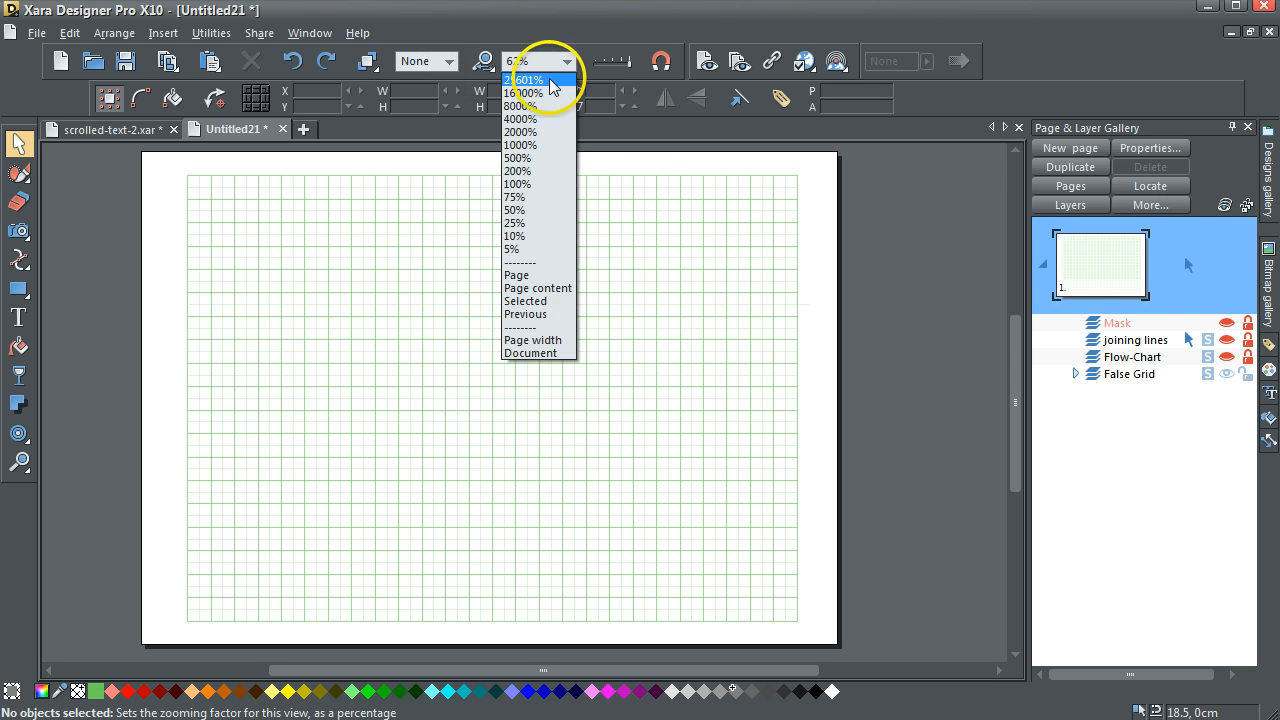
{"action": "left_click", "coordinate": [532, 184]}
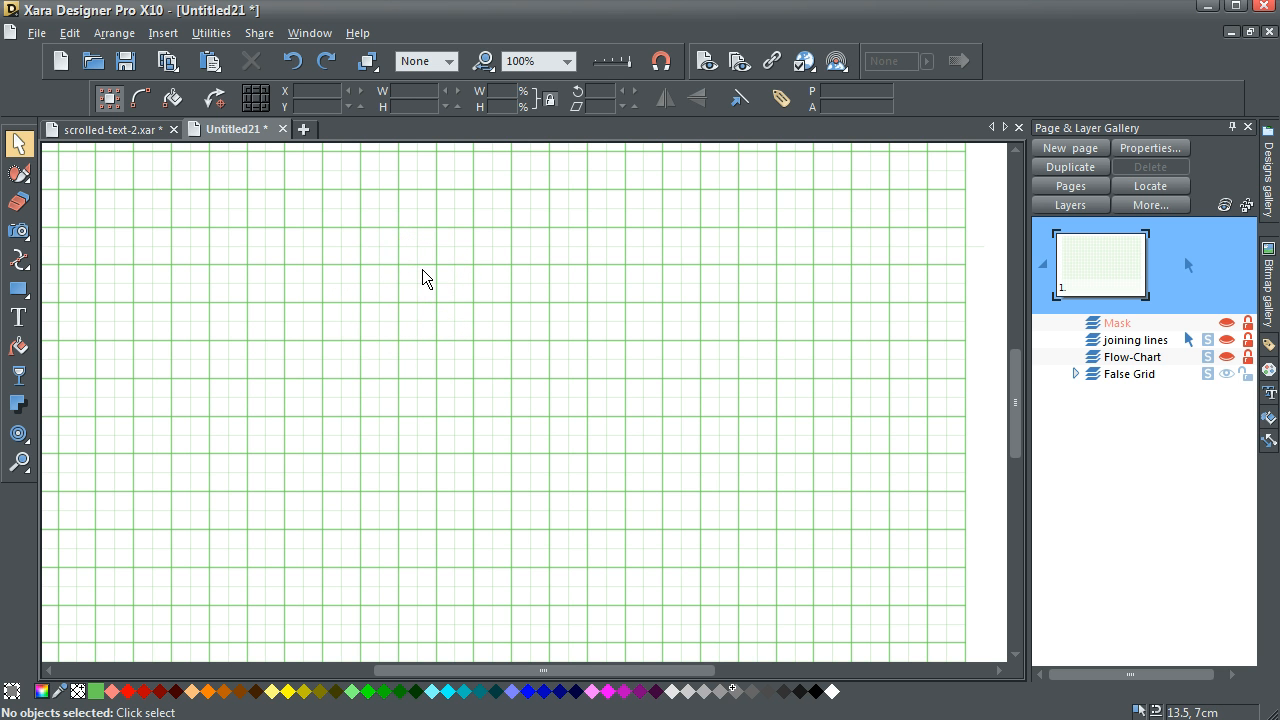
{"action": "key", "text": "numbersign"}
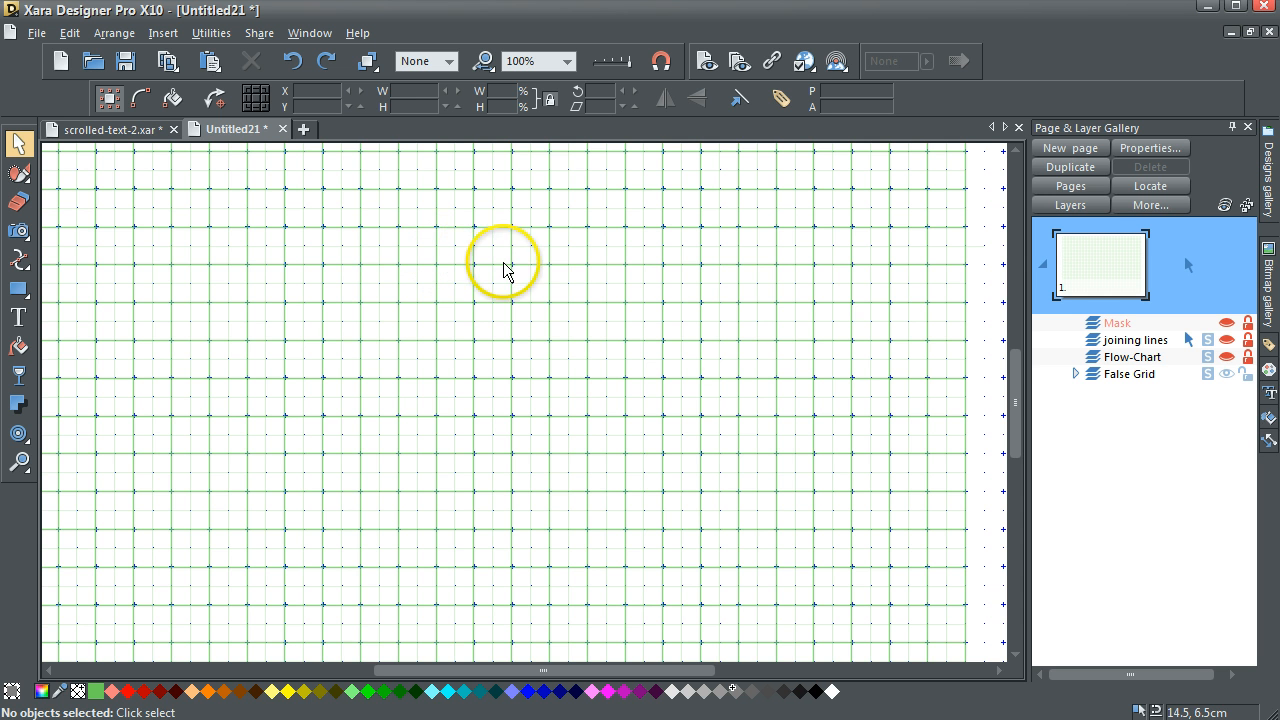
{"action": "left_click", "coordinate": [1228, 375]}
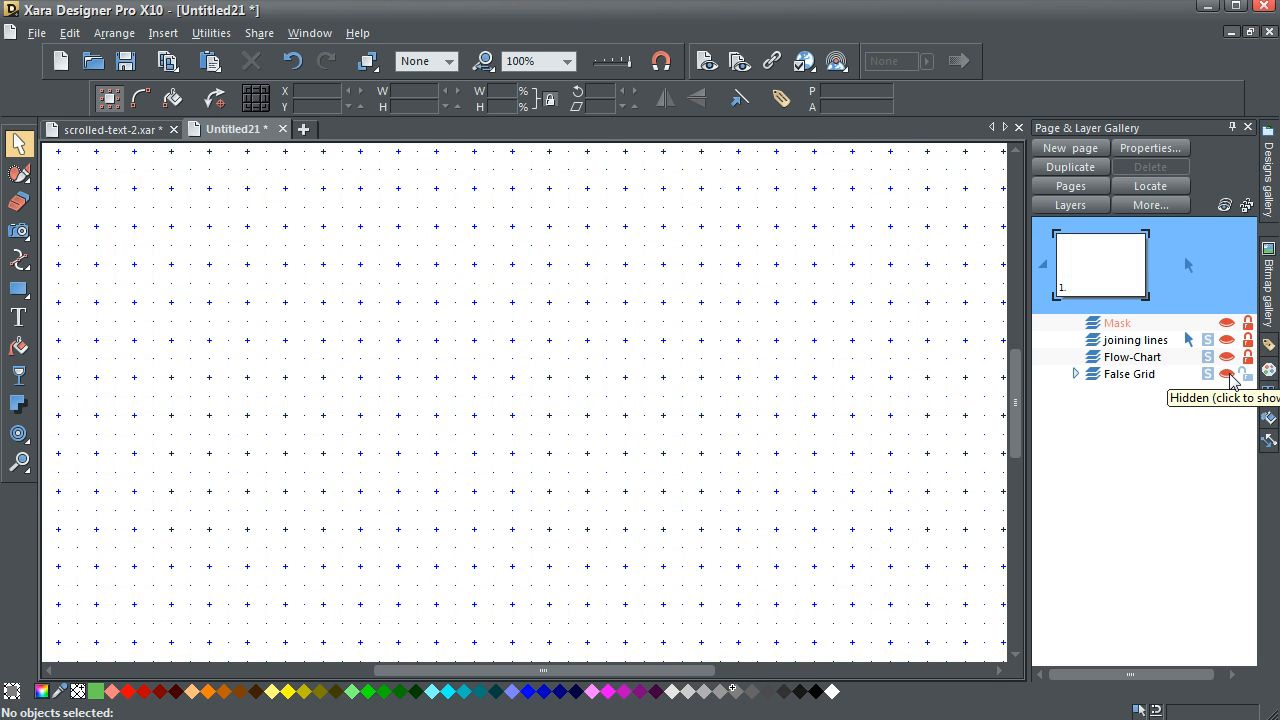
{"action": "left_click", "coordinate": [1228, 375]}
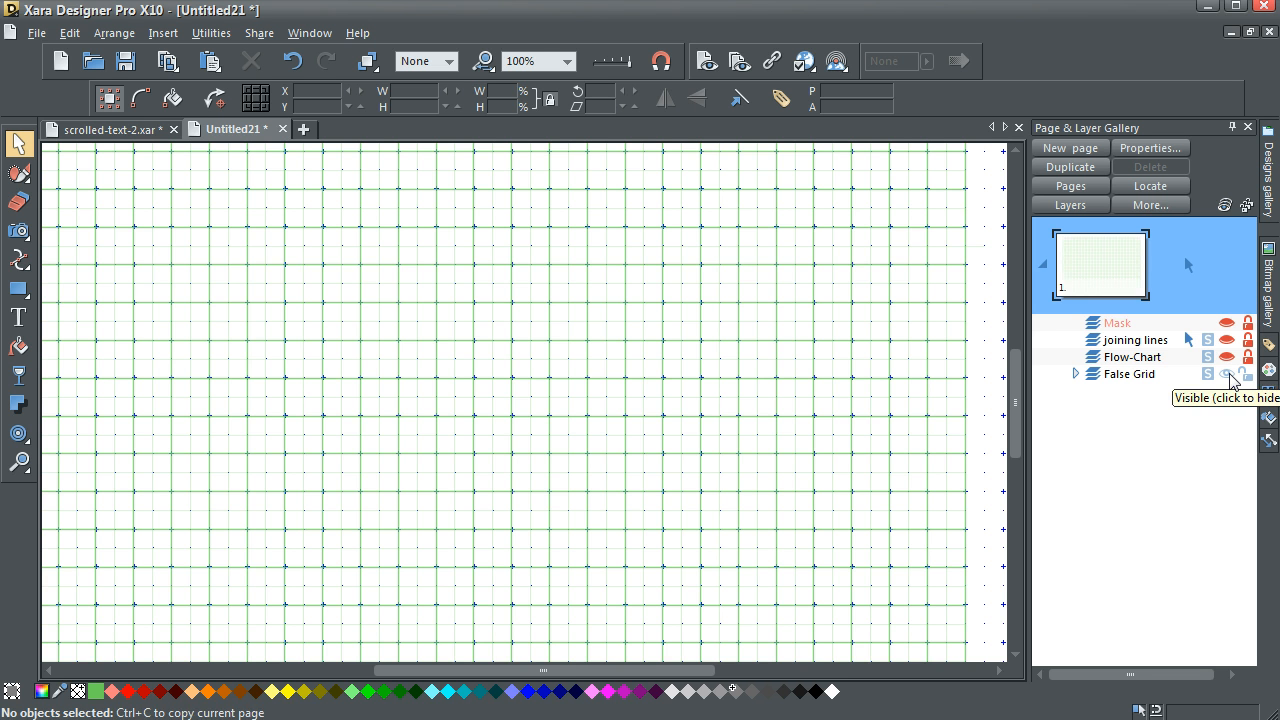
Lock the False Grid layer, and make Flow-Chart the active layer, visible and unlocked.
{"action": "left_click", "coordinate": [1228, 375]}
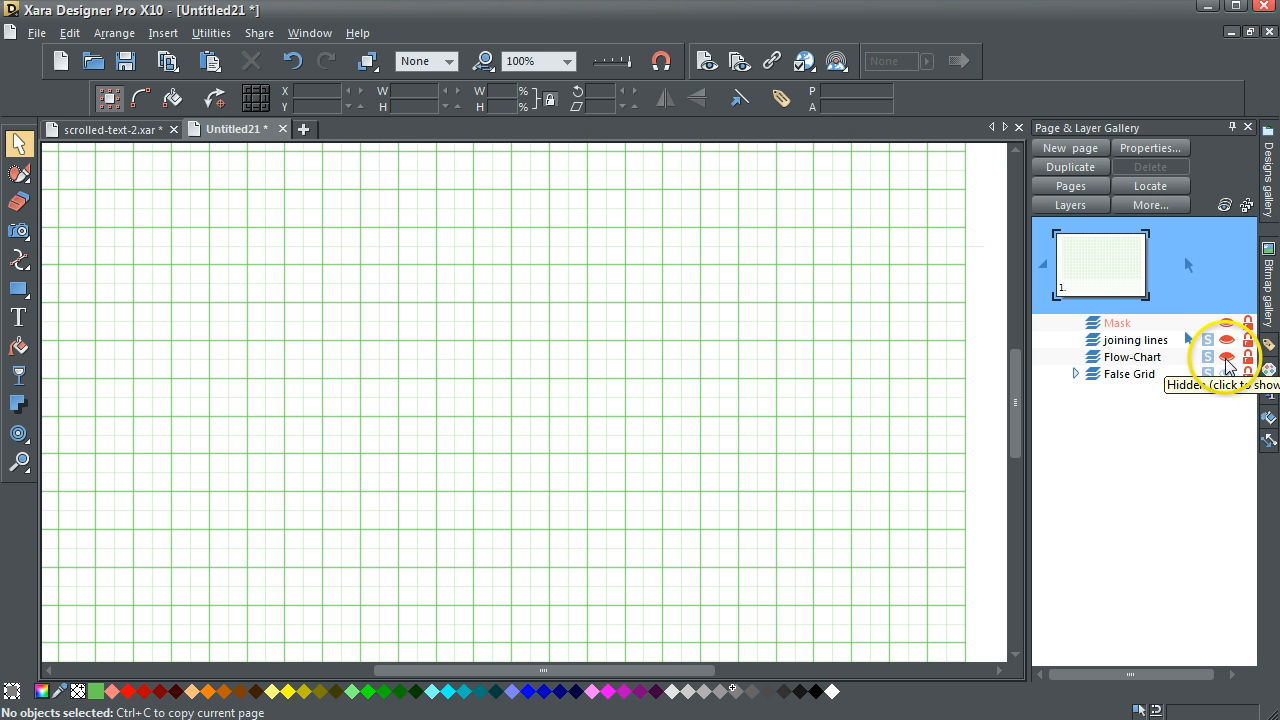
{"action": "left_click", "coordinate": [1156, 359]}
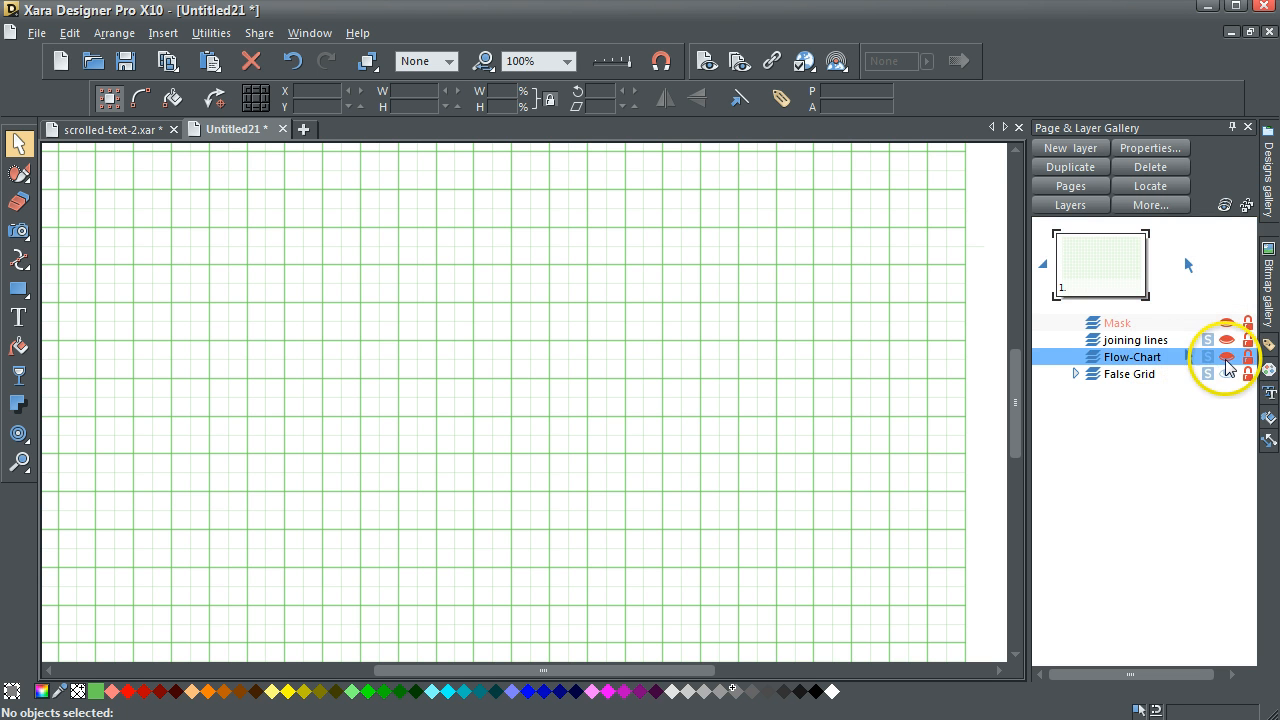
{"action": "left_click", "coordinate": [1226, 358]}
{"action": "left_click", "coordinate": [1249, 359]}
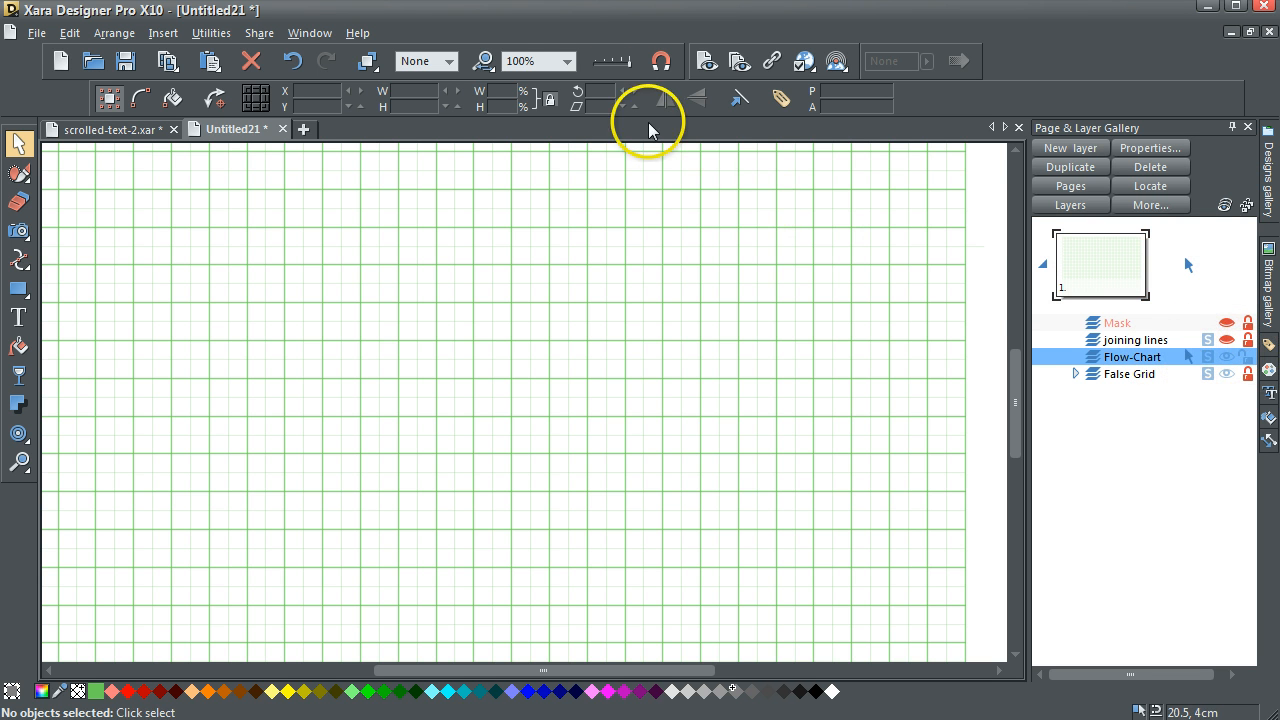
Draw a 3 cm by 1 cm rectangle at X 3 cm, Y 2 cm on the Flow-Chart layer.
{"action": "left_click", "coordinate": [567, 62]}
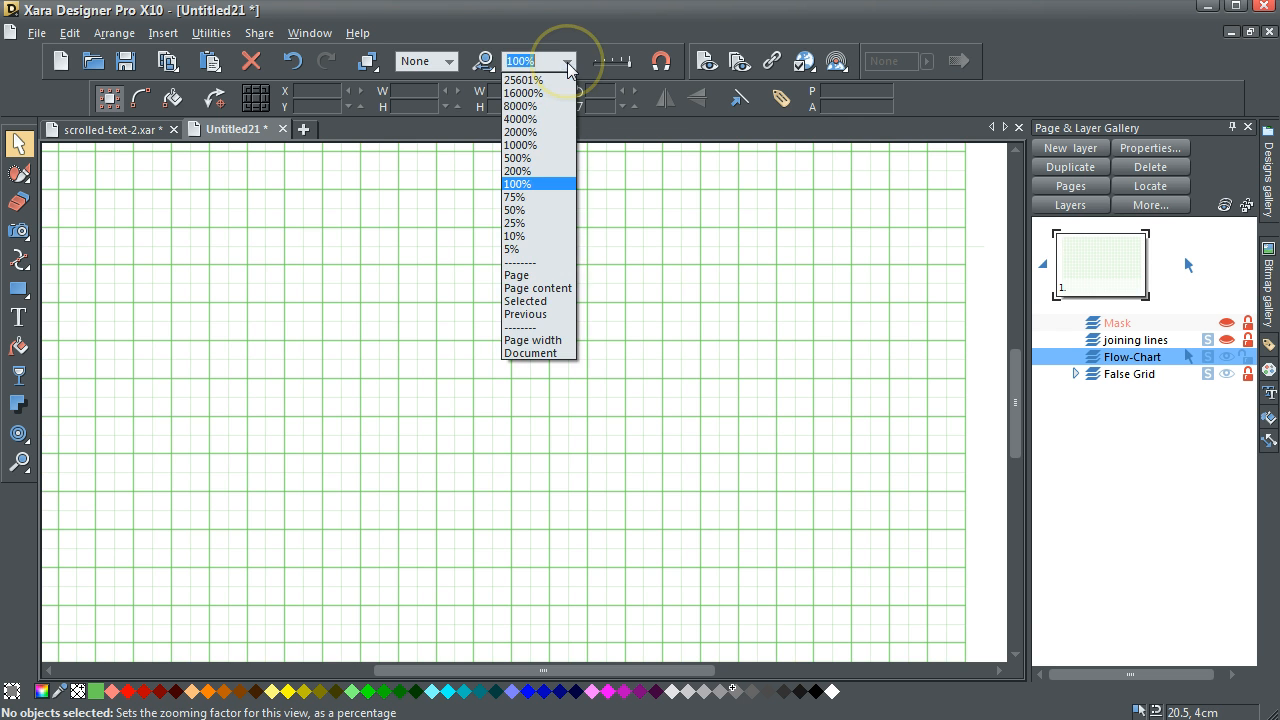
{"action": "left_click", "coordinate": [490, 47]}
{"action": "left_click", "coordinate": [484, 61]}
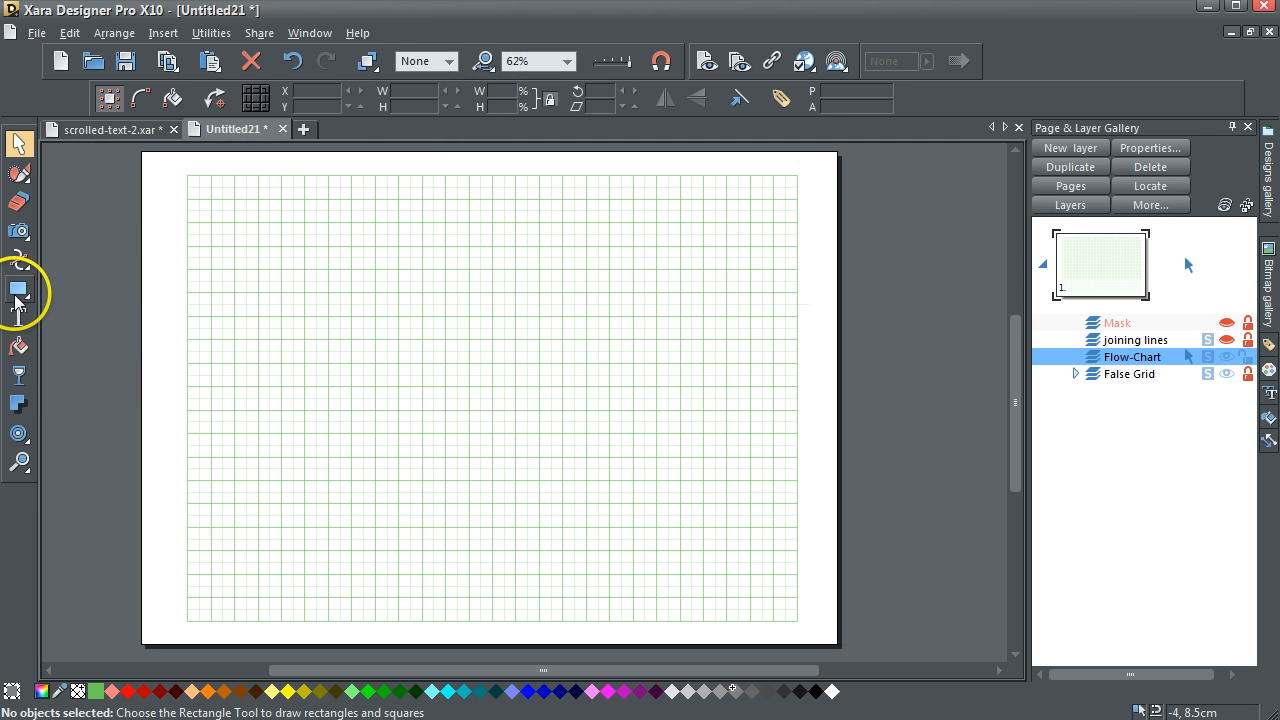
{"action": "left_click", "coordinate": [18, 292]}
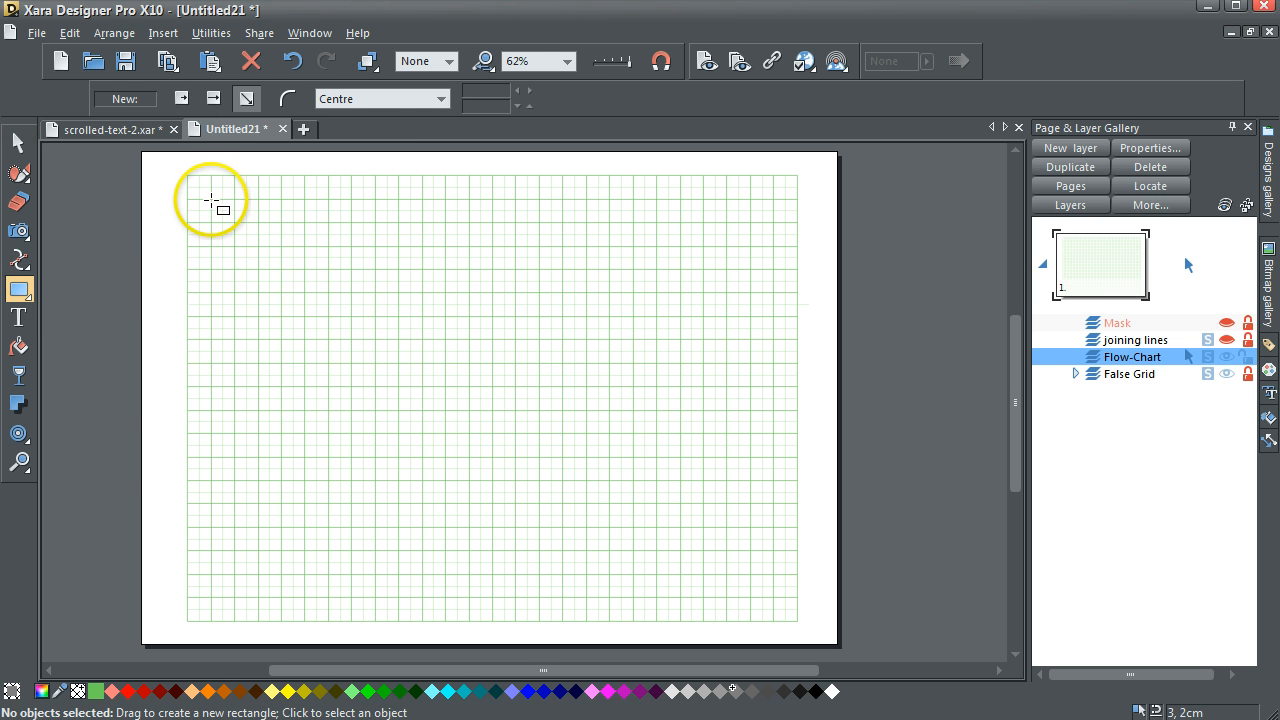
{"action": "left_click_drag", "start_coordinate": [211, 200], "coordinate": [283, 226]}
{"action": "left_click", "coordinate": [18, 143]}
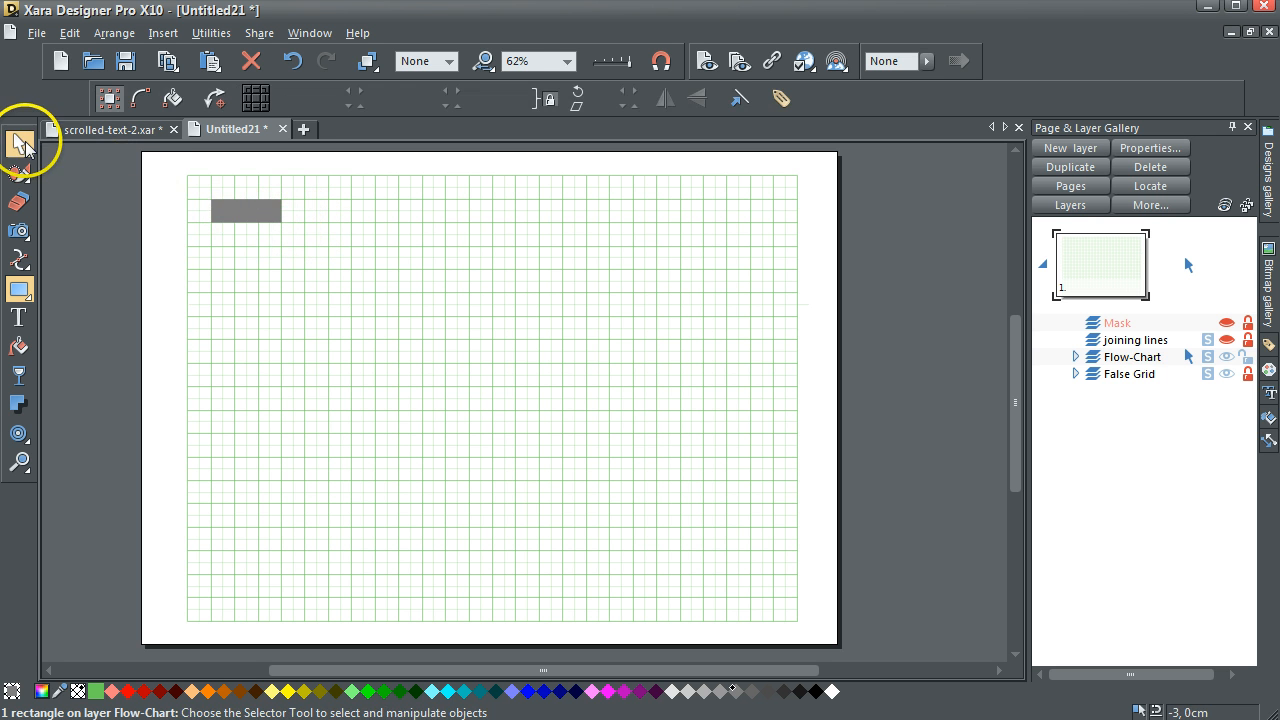
{"action": "left_click", "coordinate": [235, 210]}
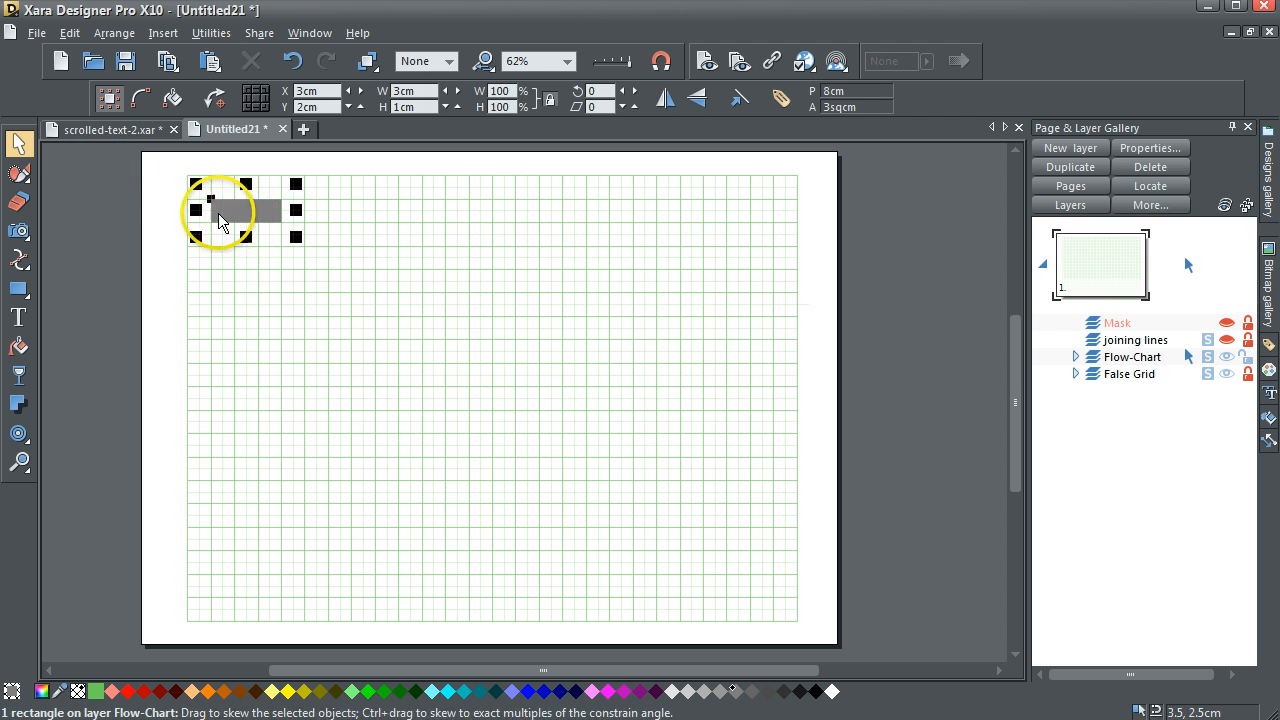
{"action": "left_click", "coordinate": [83, 224]}
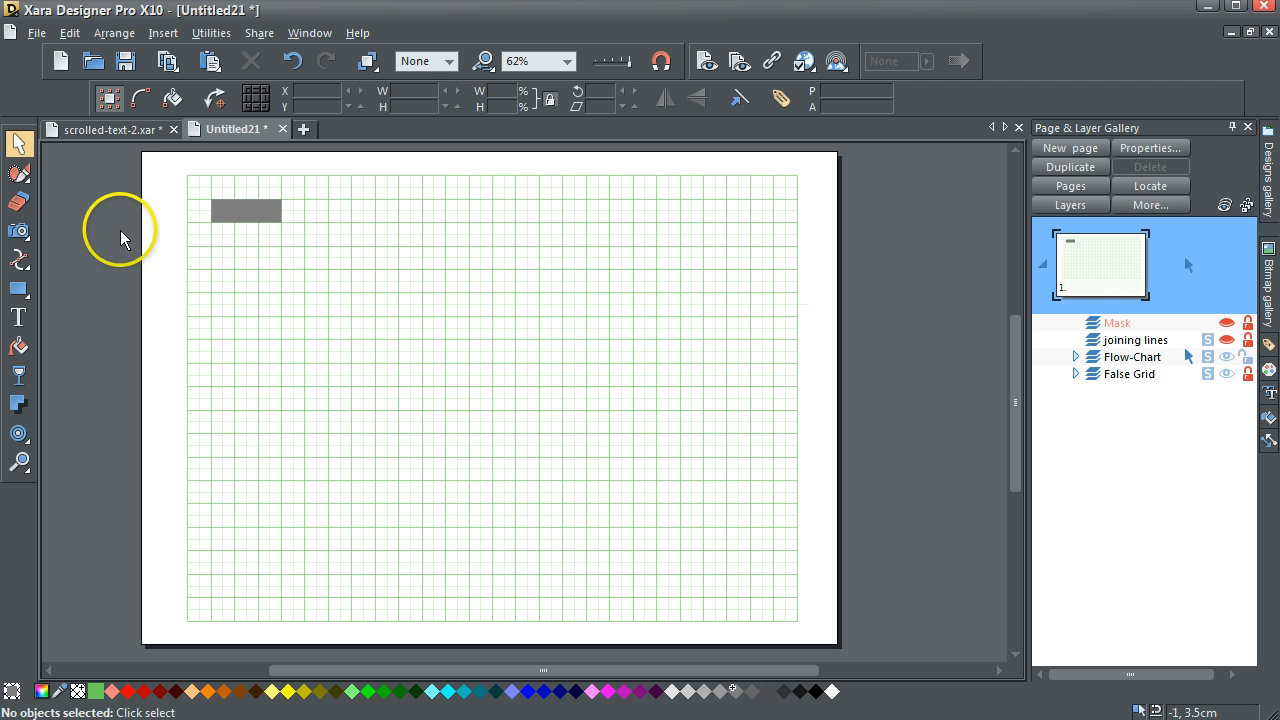
Fill the rectangle with orange and give it a black outline.
{"action": "left_click", "coordinate": [256, 212]}
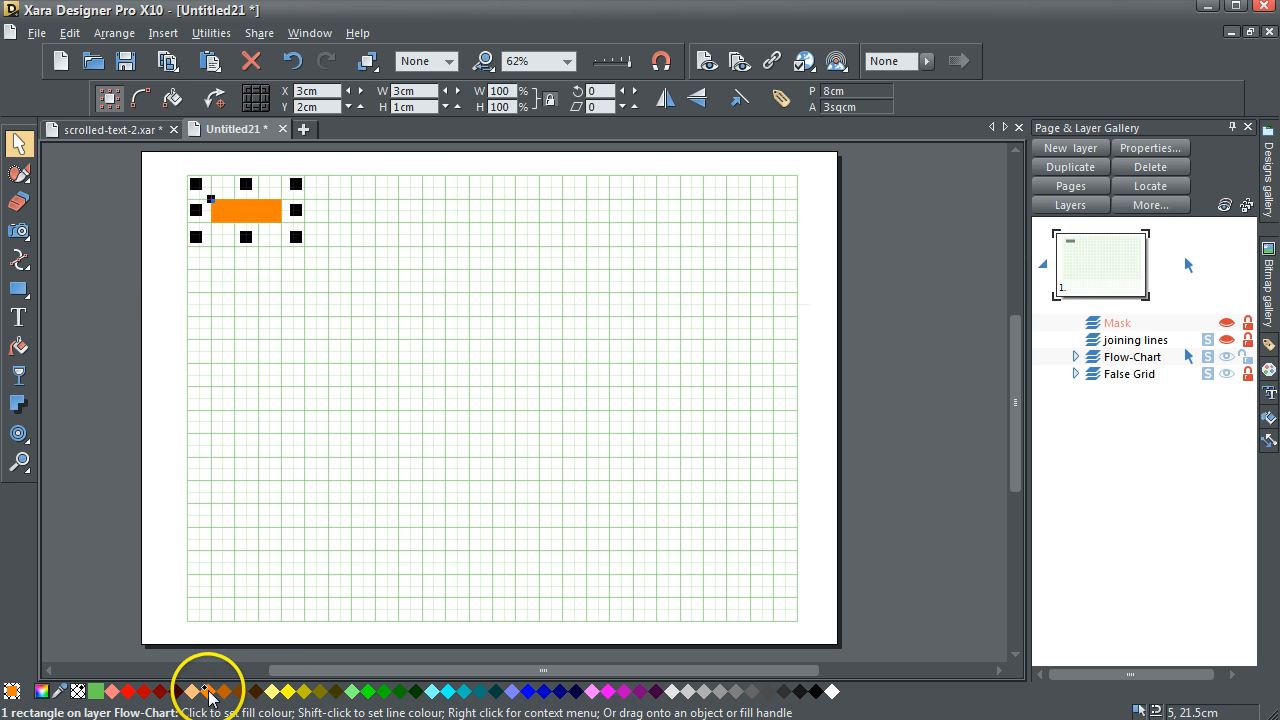
{"action": "left_click", "coordinate": [816, 690], "text": "shift"}
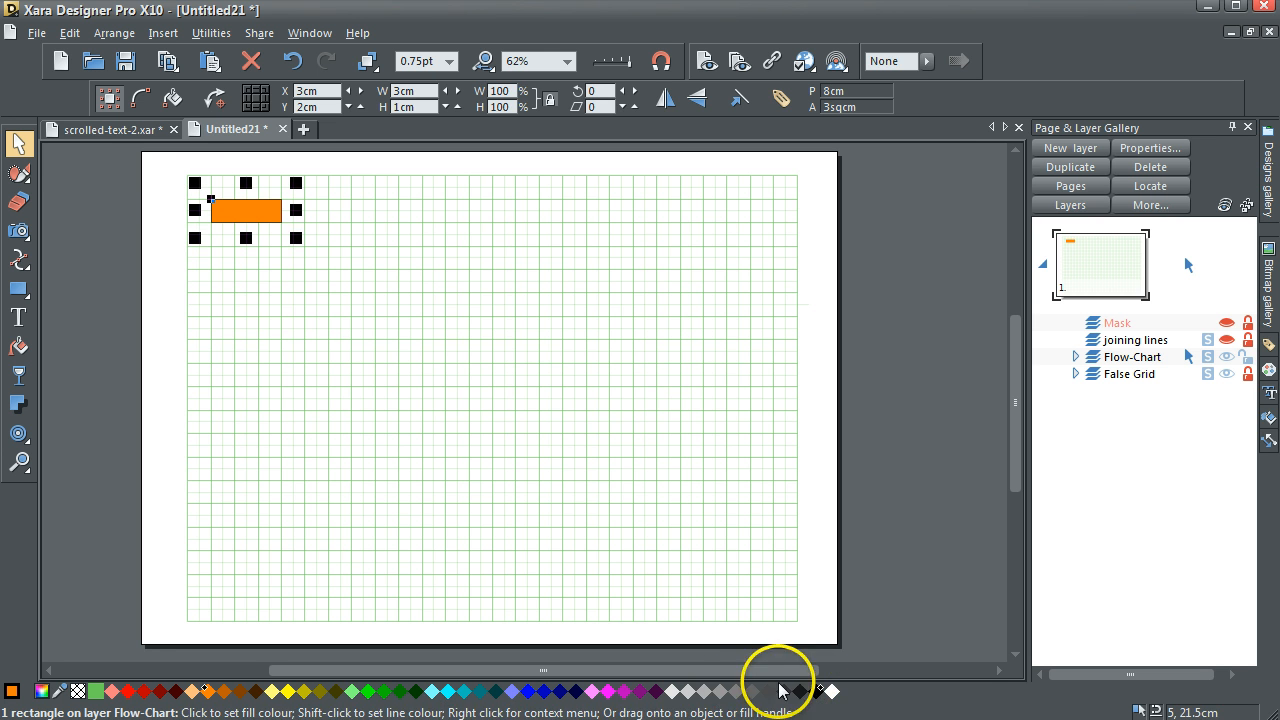
{"action": "left_click", "coordinate": [79, 164]}
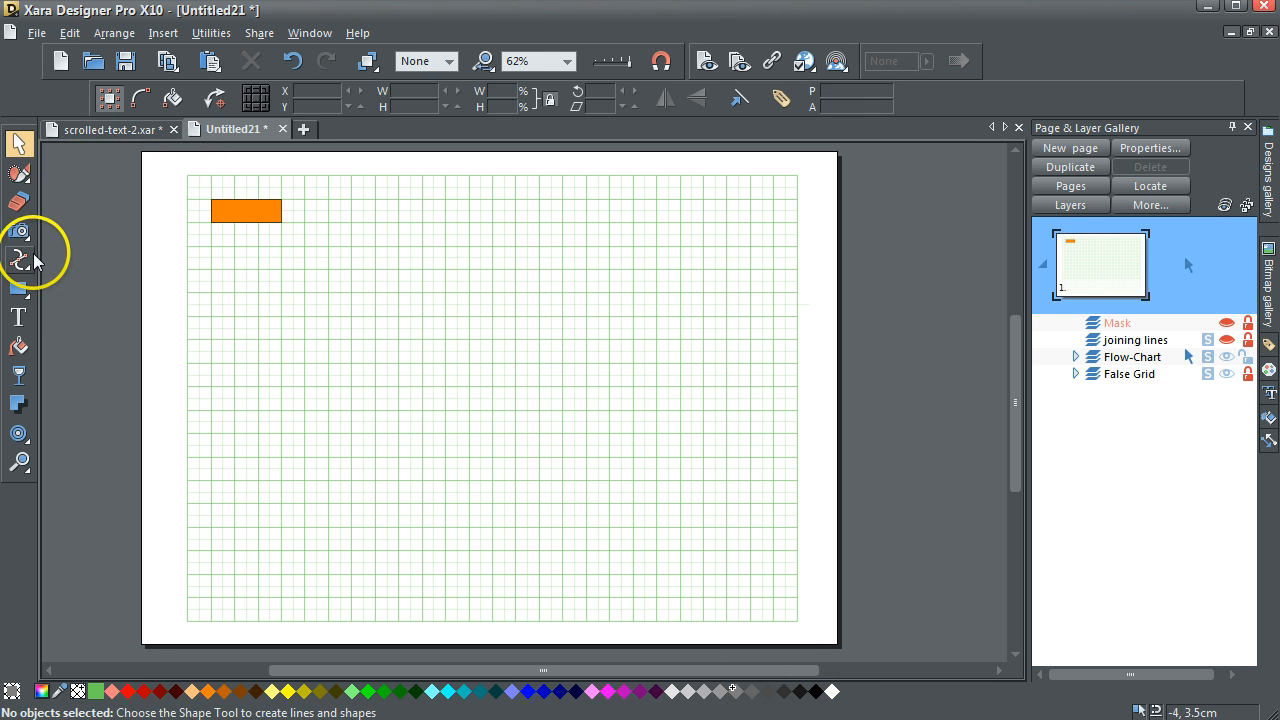
Try a copy of the orange rectangle narrowed to 2 cm wide at X 6 cm, Y 4 cm, and delete it.
{"action": "mouse_move", "coordinate": [20, 288]}
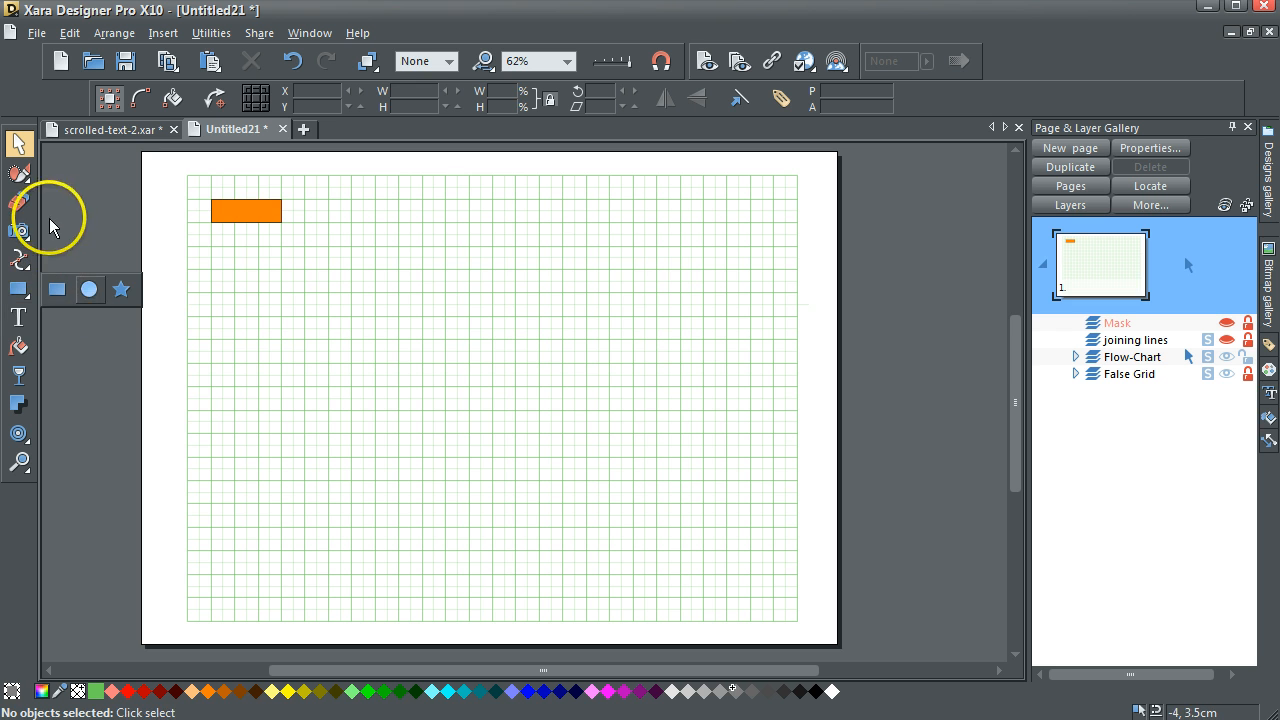
{"action": "left_click", "coordinate": [245, 212]}
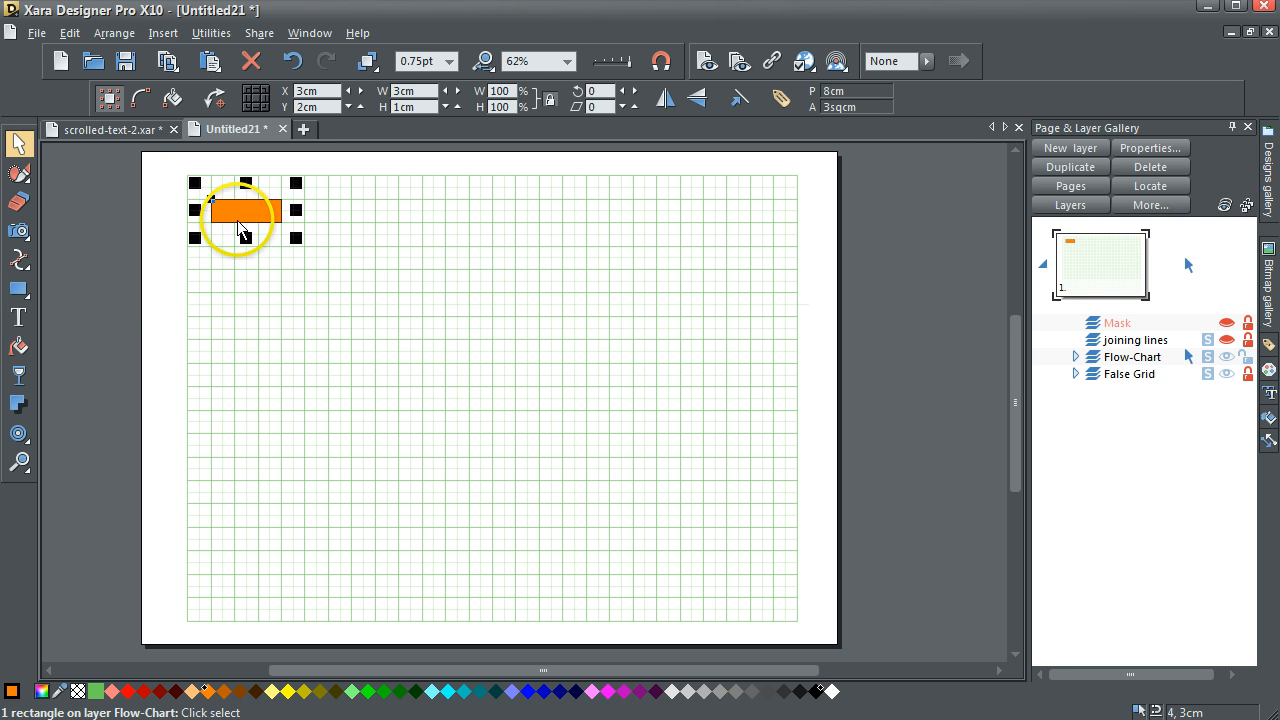
{"action": "left_click_drag", "start_coordinate": [240, 228], "coordinate": [347, 252]}
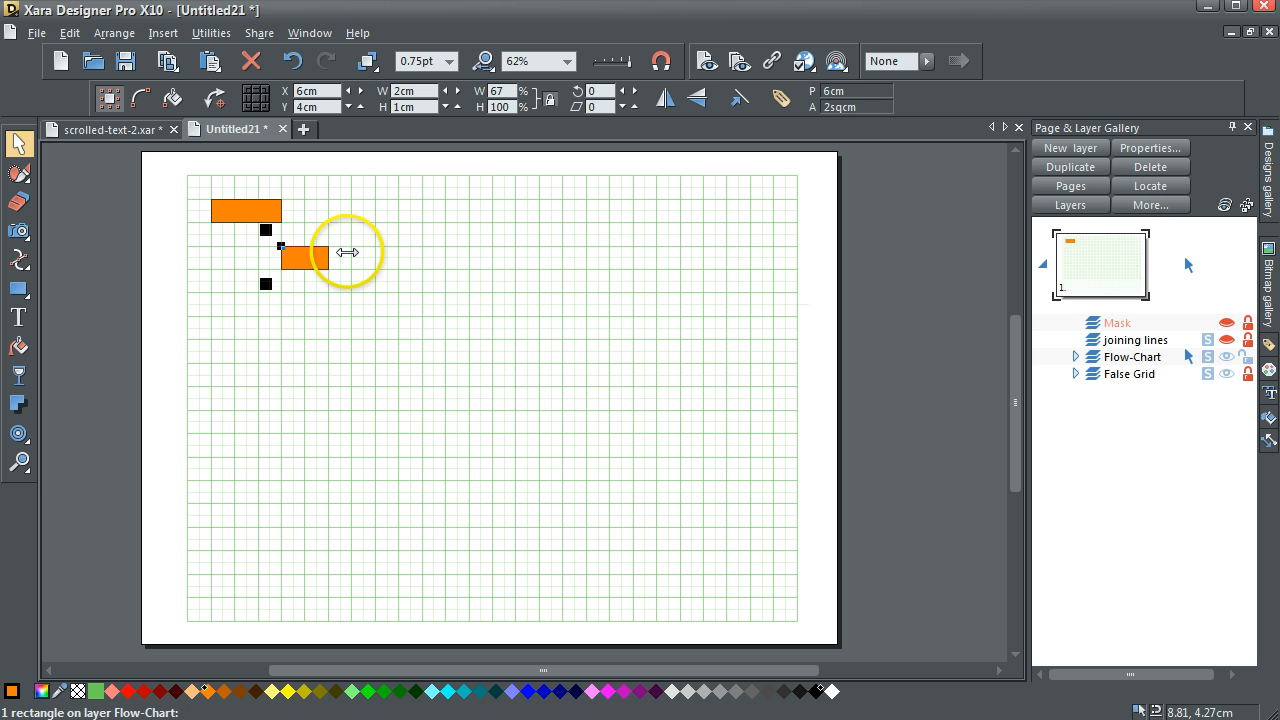
{"action": "key", "text": "Delete"}
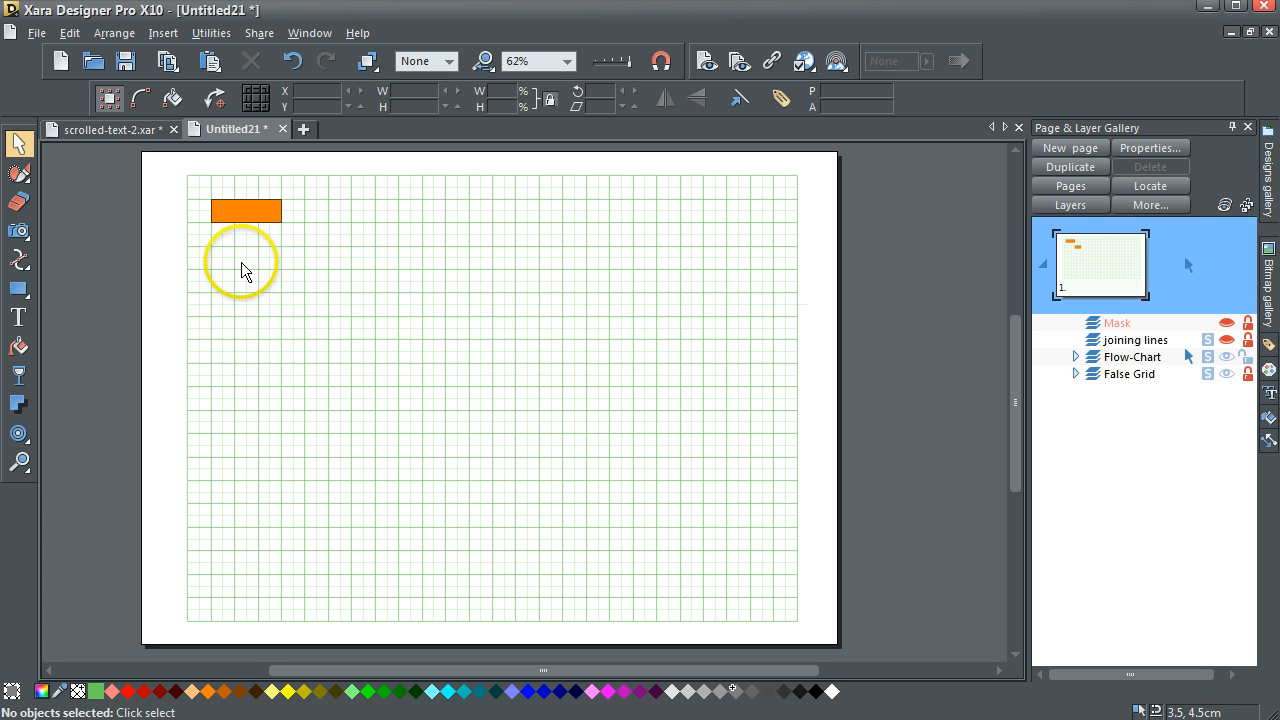
Draw a 2 cm diameter circle at X 7 cm, Y 5 cm, and give it an orange fill and black outline.
{"action": "left_click_drag", "start_coordinate": [18, 288], "coordinate": [100, 285]}
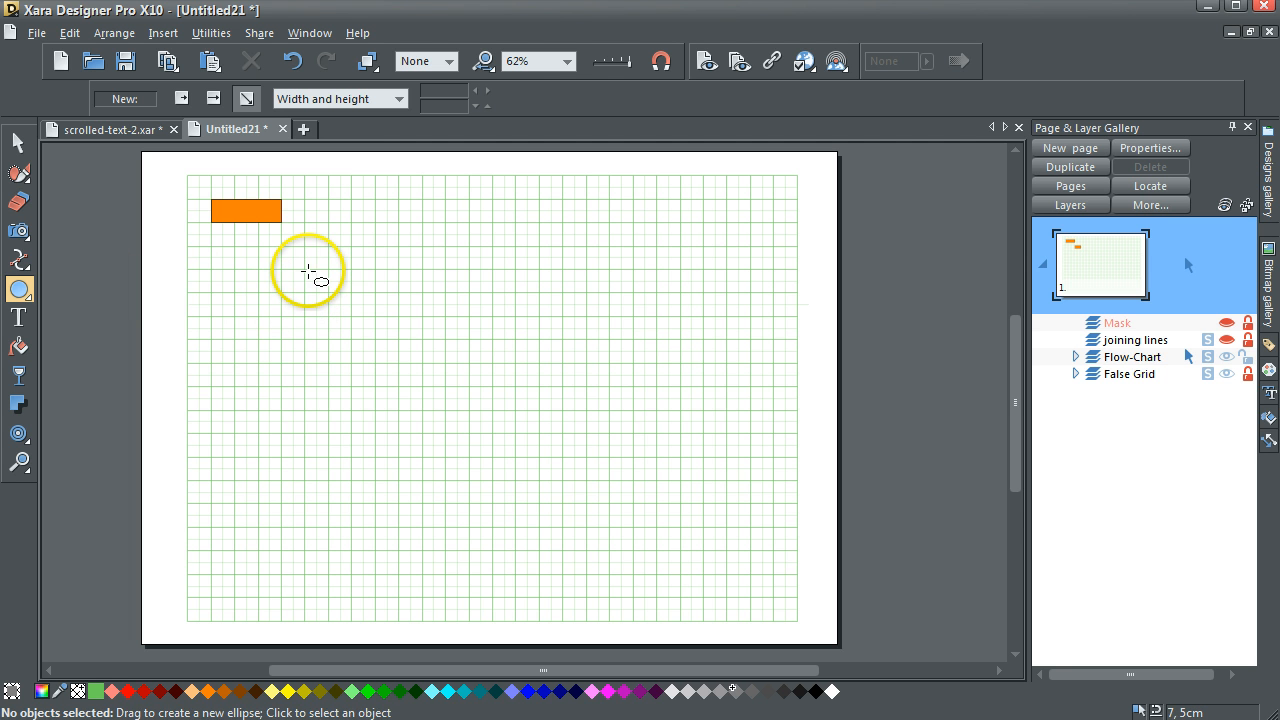
{"action": "left_click_drag", "start_coordinate": [306, 274], "coordinate": [353, 310]}
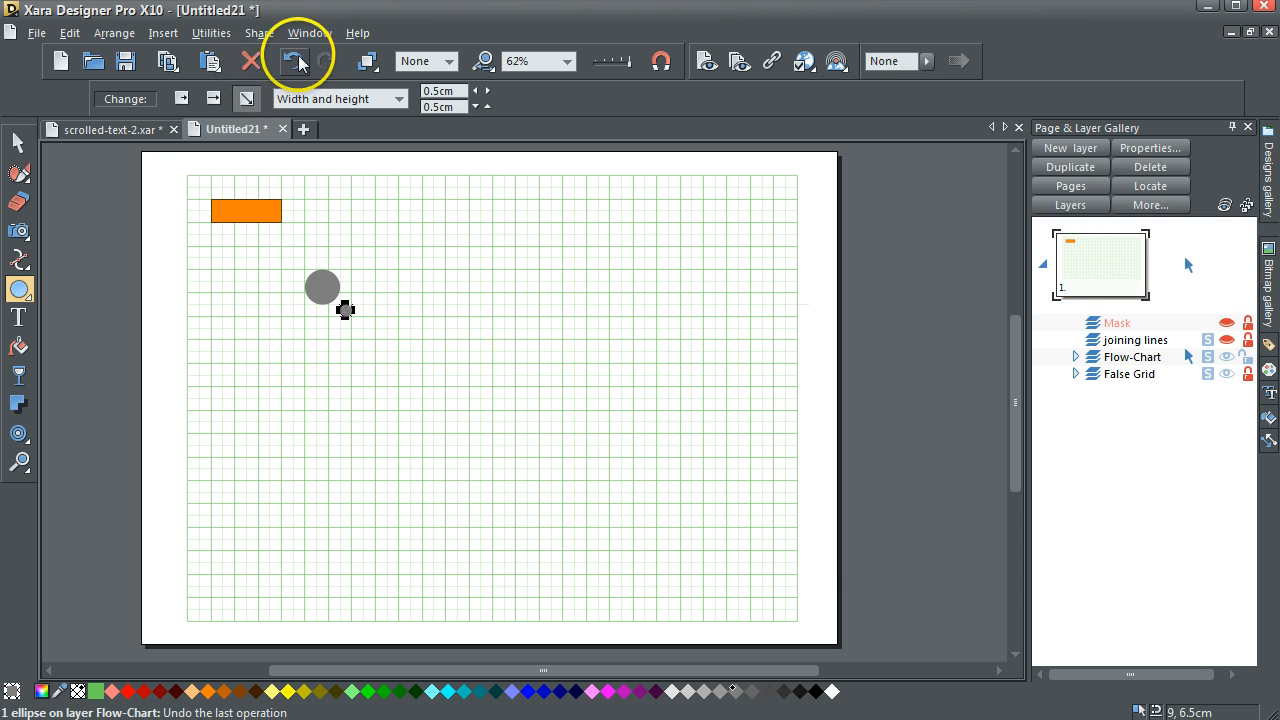
{"action": "left_click", "coordinate": [298, 57]}
{"action": "left_click", "coordinate": [298, 57]}
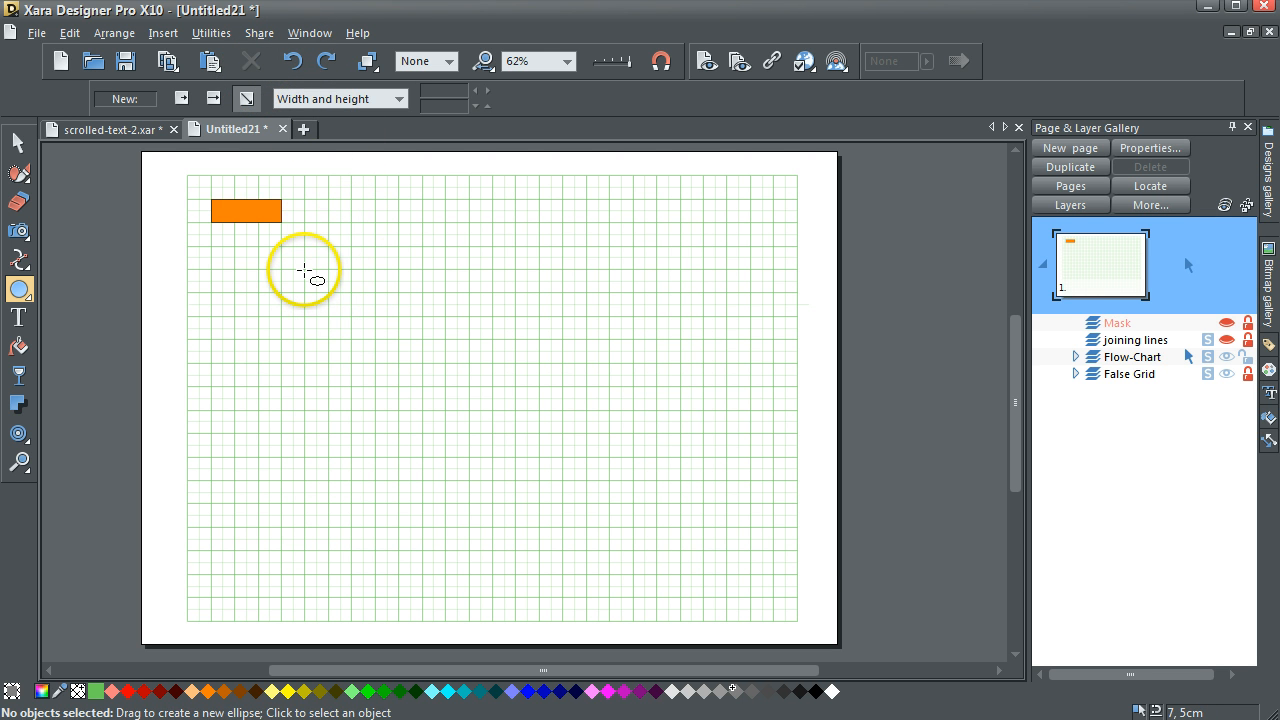
{"action": "left_click_drag", "start_coordinate": [305, 270], "coordinate": [352, 315]}
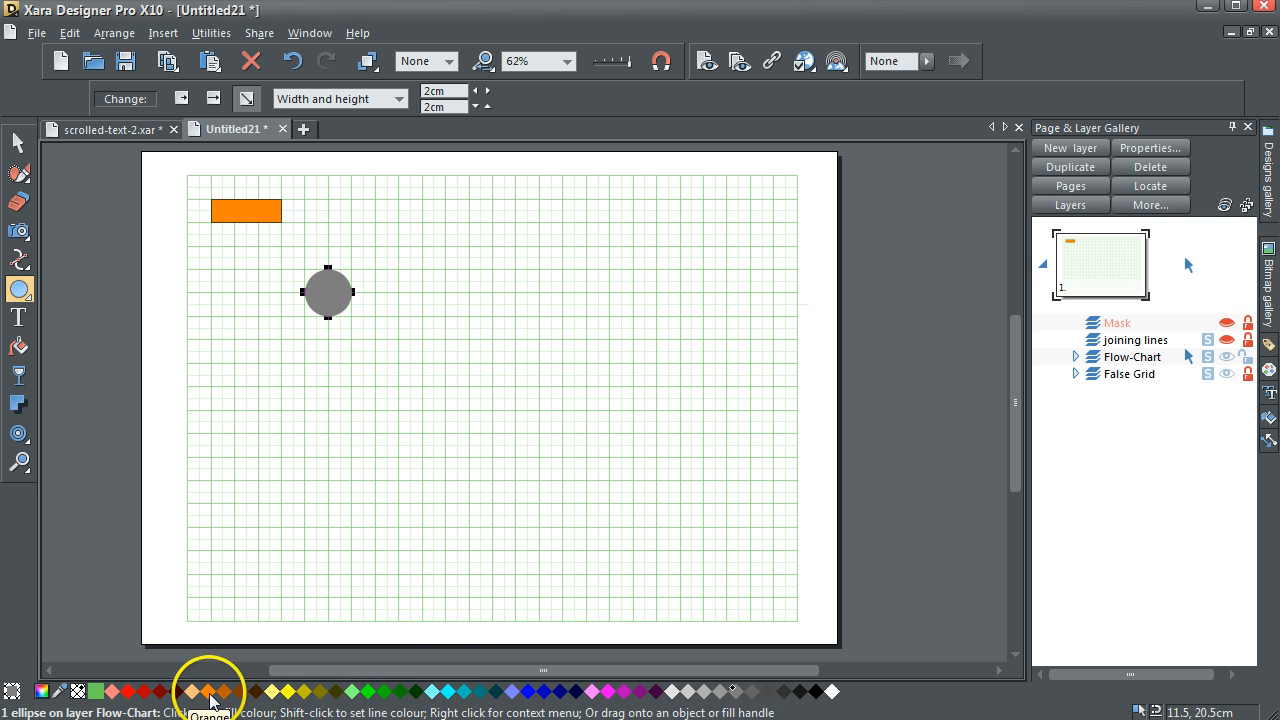
{"action": "left_click", "coordinate": [819, 692], "text": "shift"}
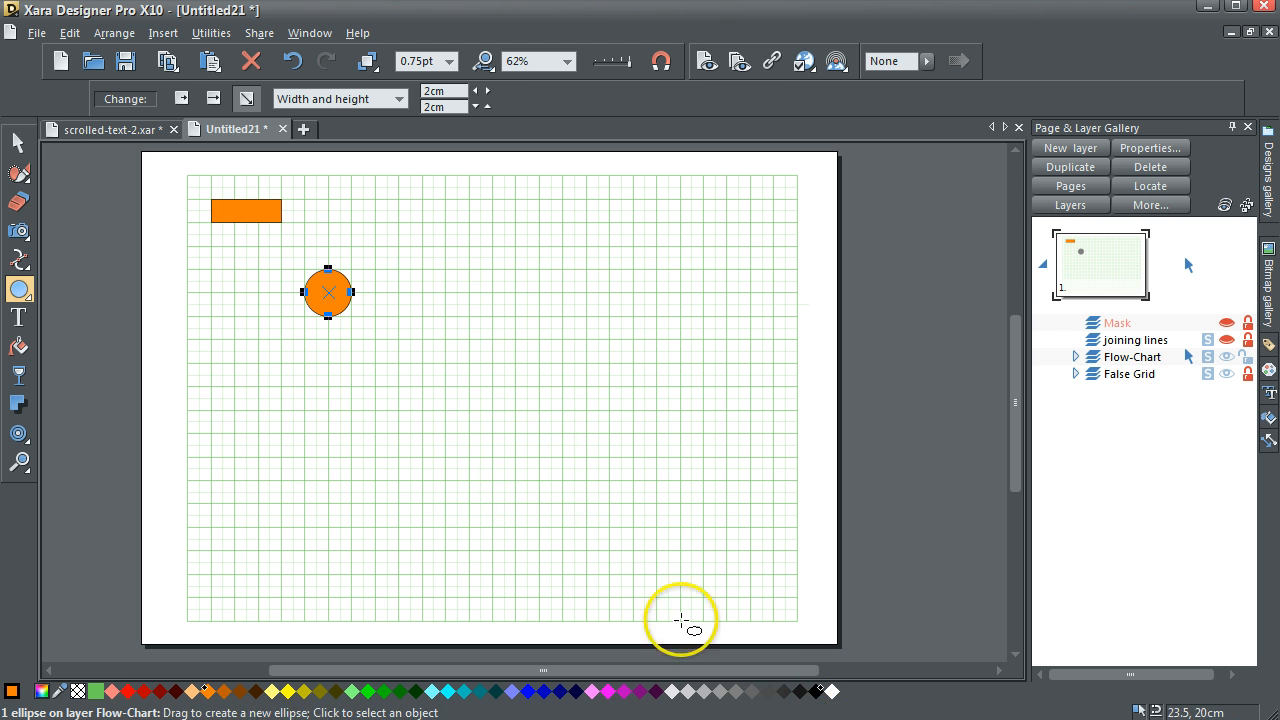
{"action": "left_click", "coordinate": [20, 144]}
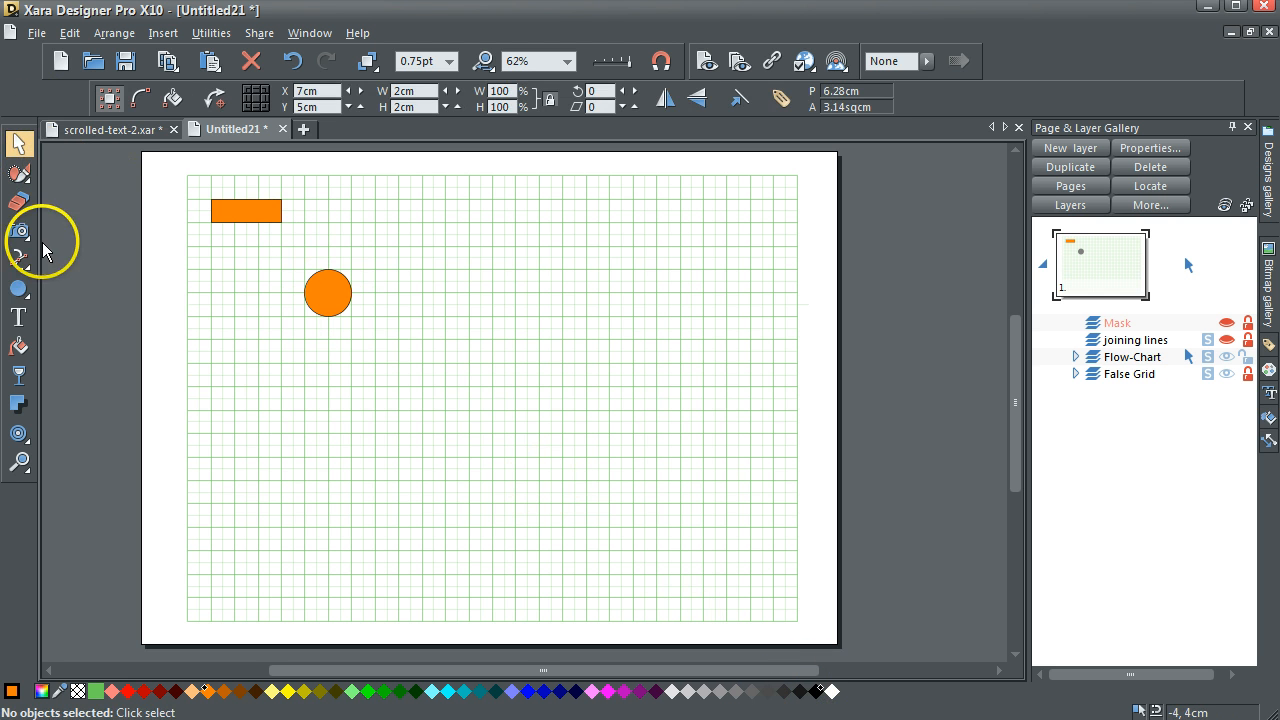
Draw a six-sided QuickShape 3 cm wide and 2 cm high below the circle, filled orange with a black outline.
{"action": "left_click", "coordinate": [19, 264]}
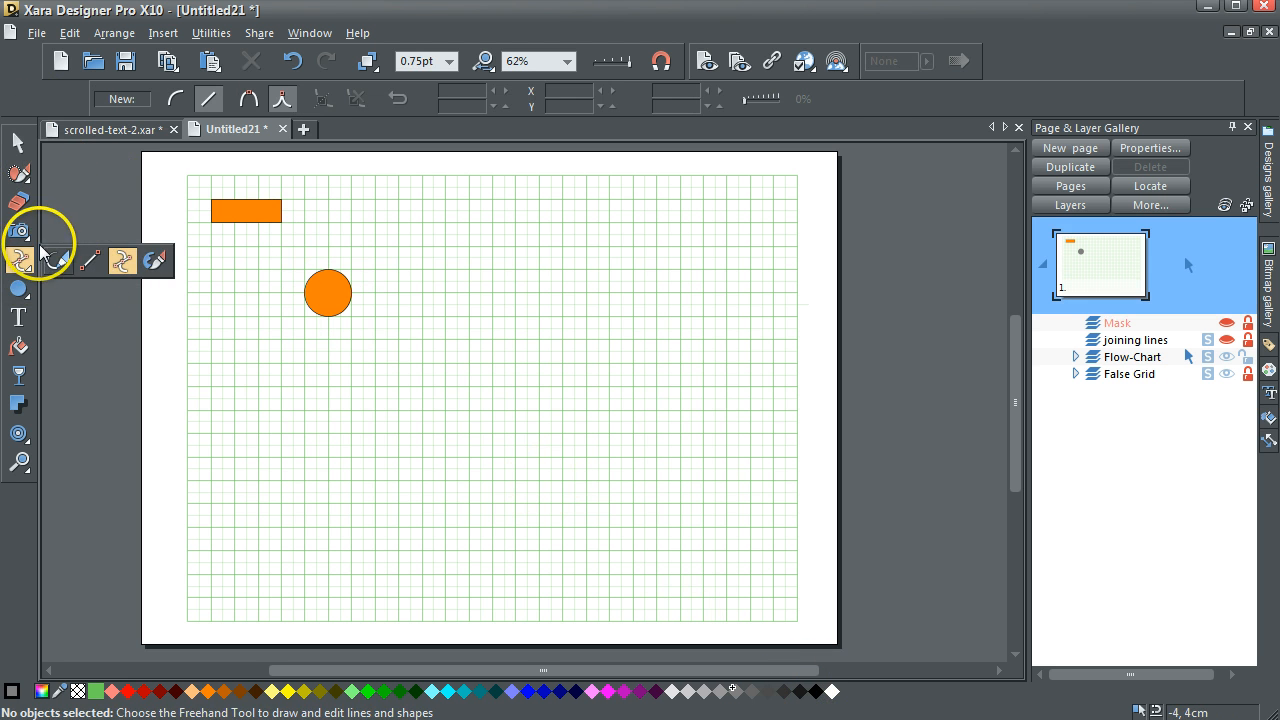
{"action": "mouse_move", "coordinate": [22, 296]}
{"action": "mouse_move", "coordinate": [20, 264]}
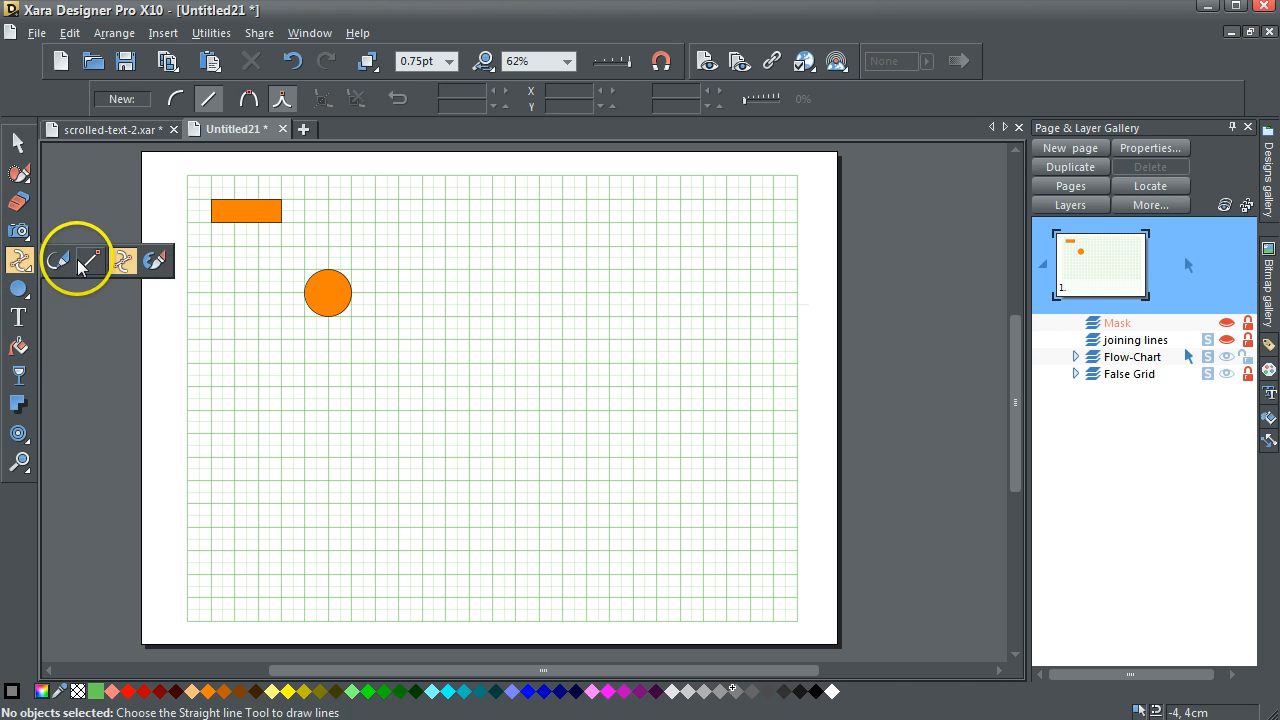
{"action": "left_click", "coordinate": [121, 289]}
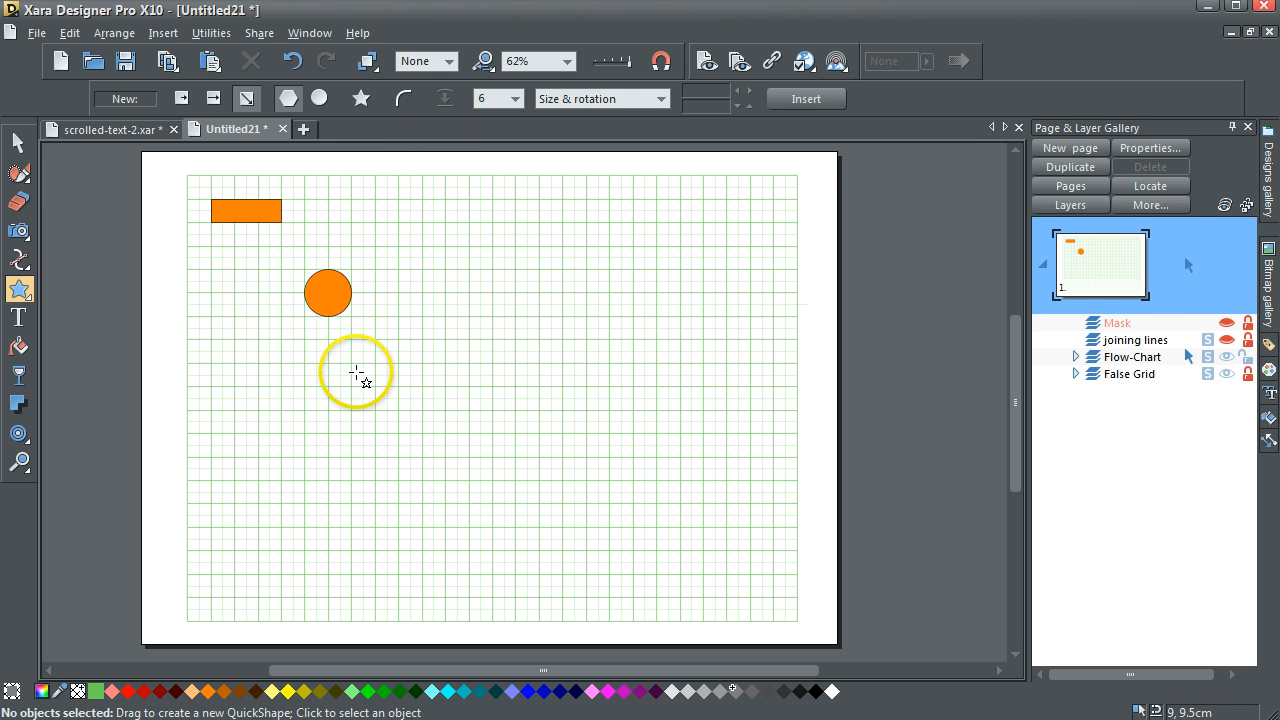
{"action": "left_click_drag", "start_coordinate": [351, 364], "coordinate": [421, 412]}
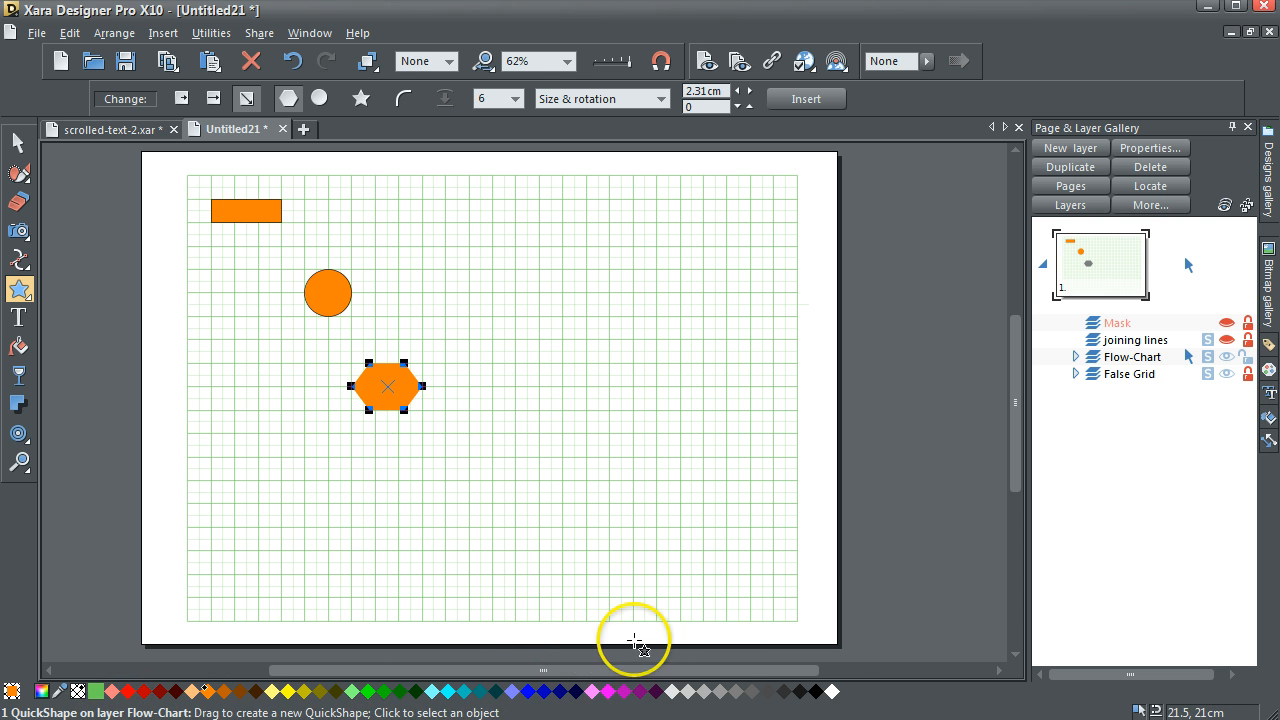
{"action": "left_click", "coordinate": [817, 693], "text": "shift"}
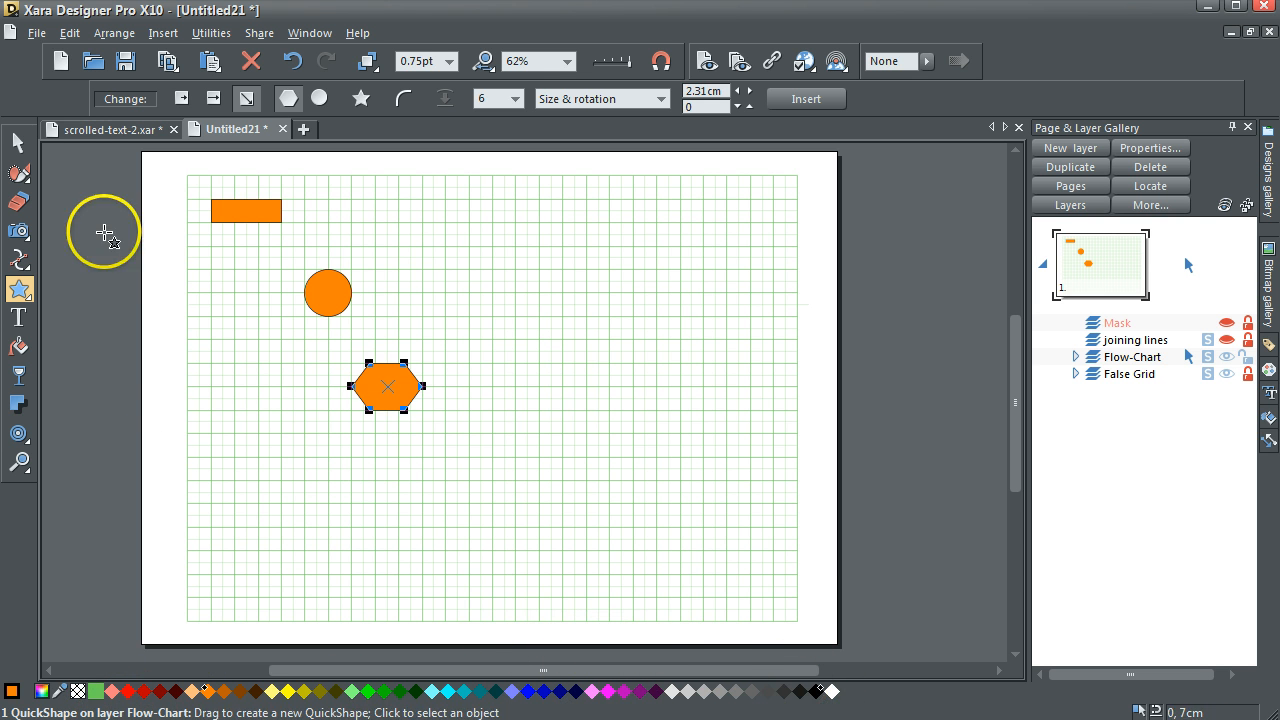
Move the hexagon to X 12 cm, Y 7 cm on the grid.
{"action": "left_click", "coordinate": [18, 143]}
{"action": "left_click", "coordinate": [72, 178]}
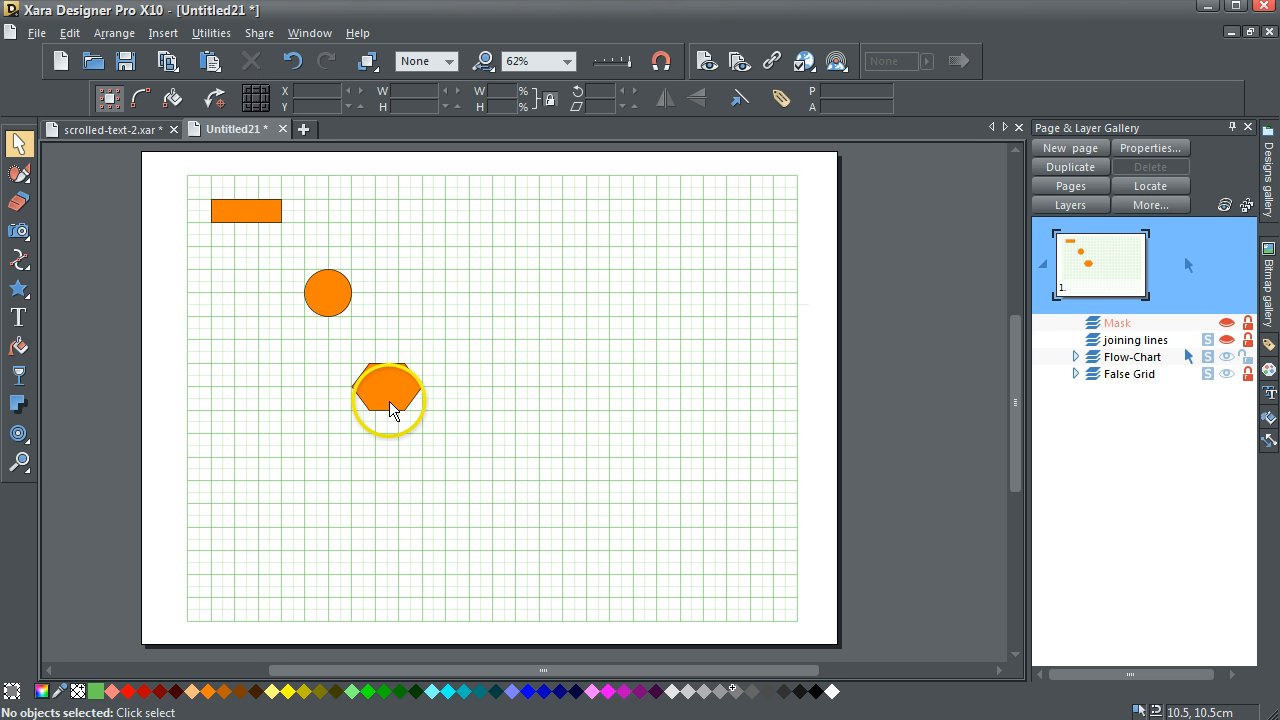
{"action": "left_click_drag", "start_coordinate": [386, 402], "coordinate": [463, 366]}
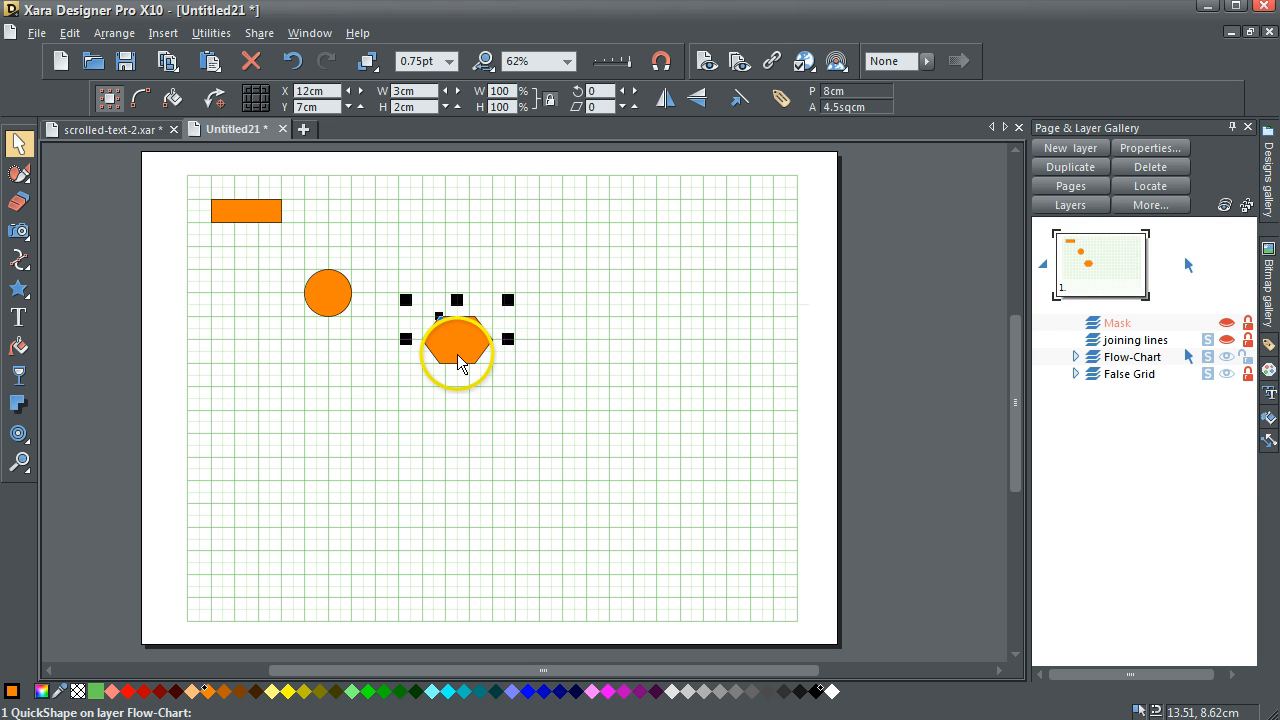
Lock the Flow-Chart layer, and make joining lines the active layer, visible and unlocked.
{"action": "left_click", "coordinate": [1247, 357]}
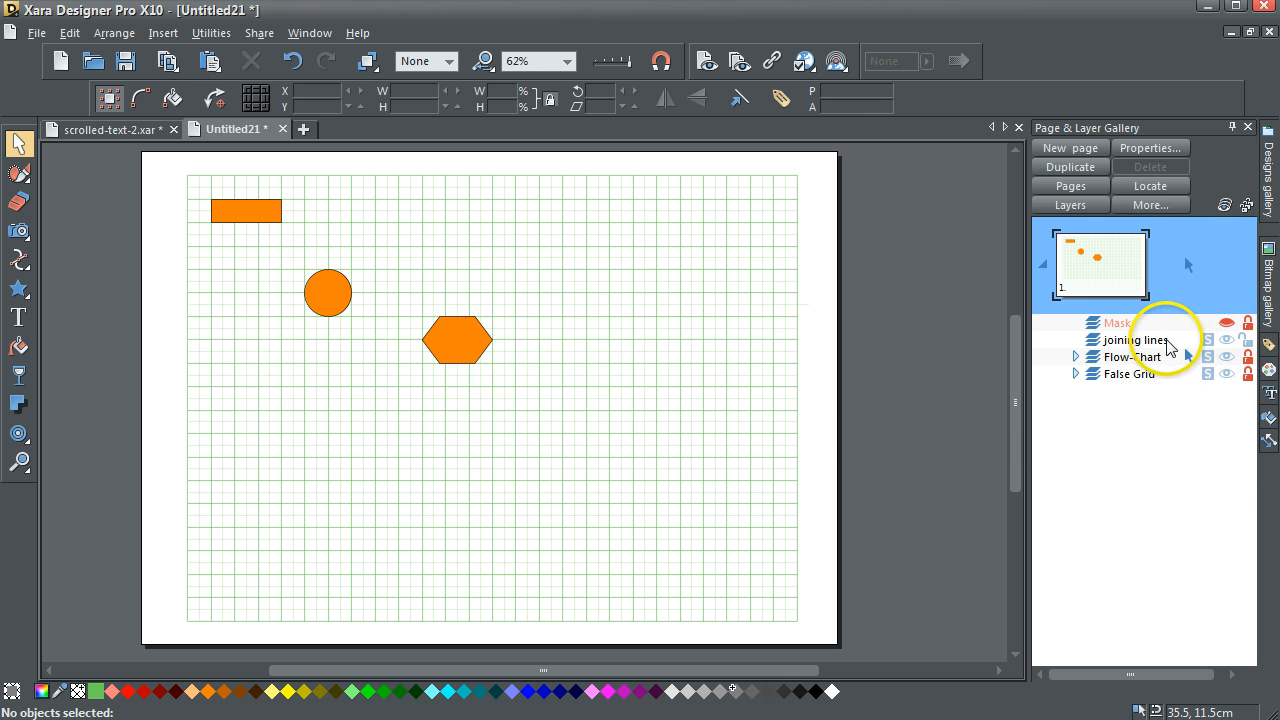
{"action": "left_click", "coordinate": [1140, 340]}
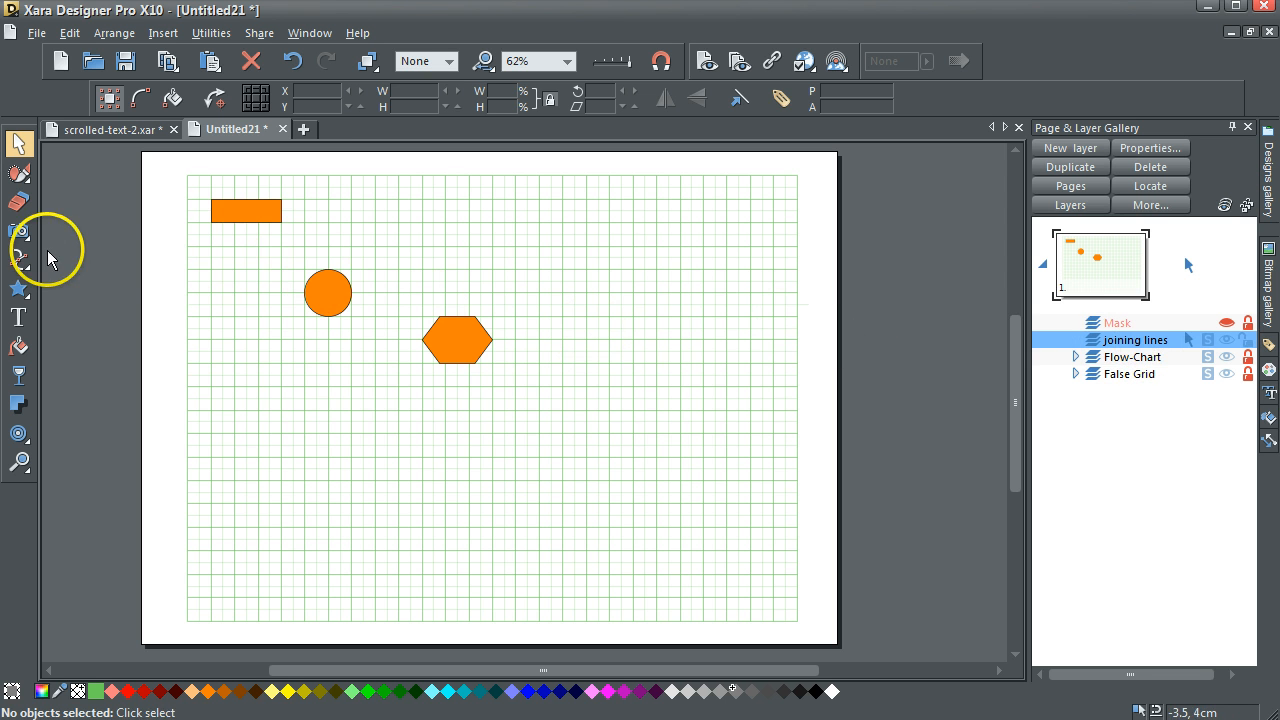
{"action": "left_click", "coordinate": [18, 262]}
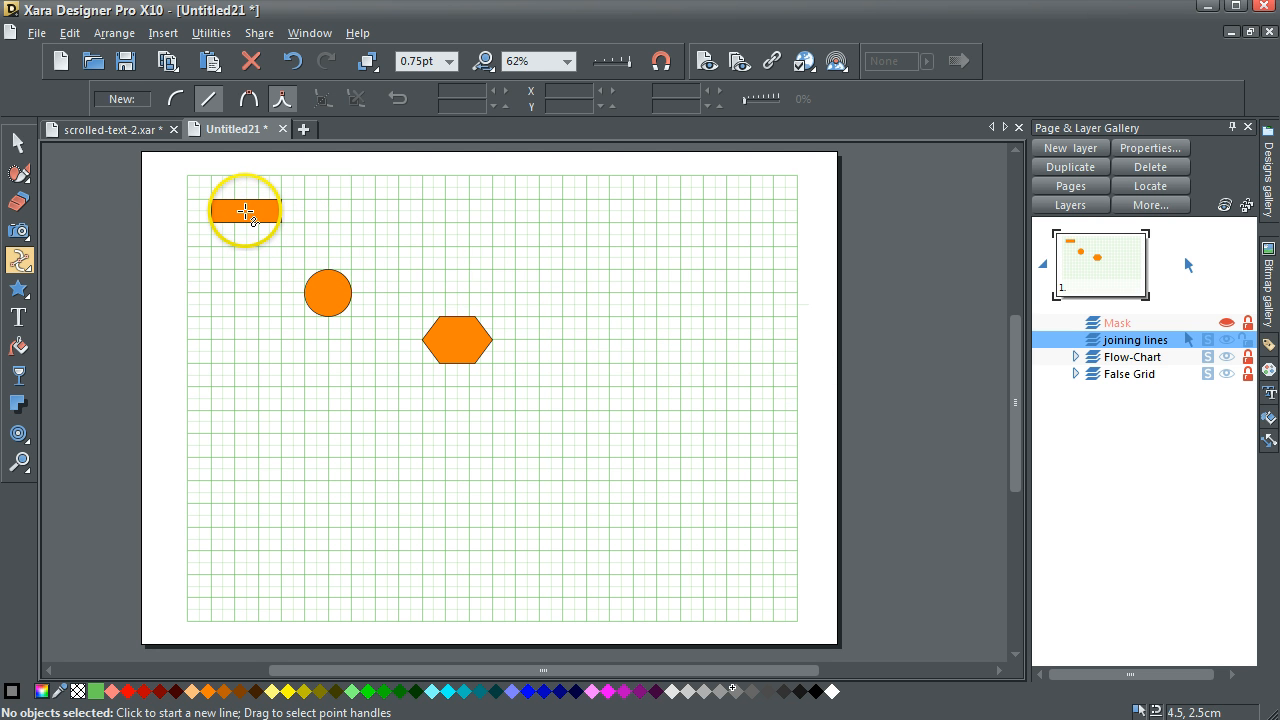
{"action": "left_click", "coordinate": [20, 144]}
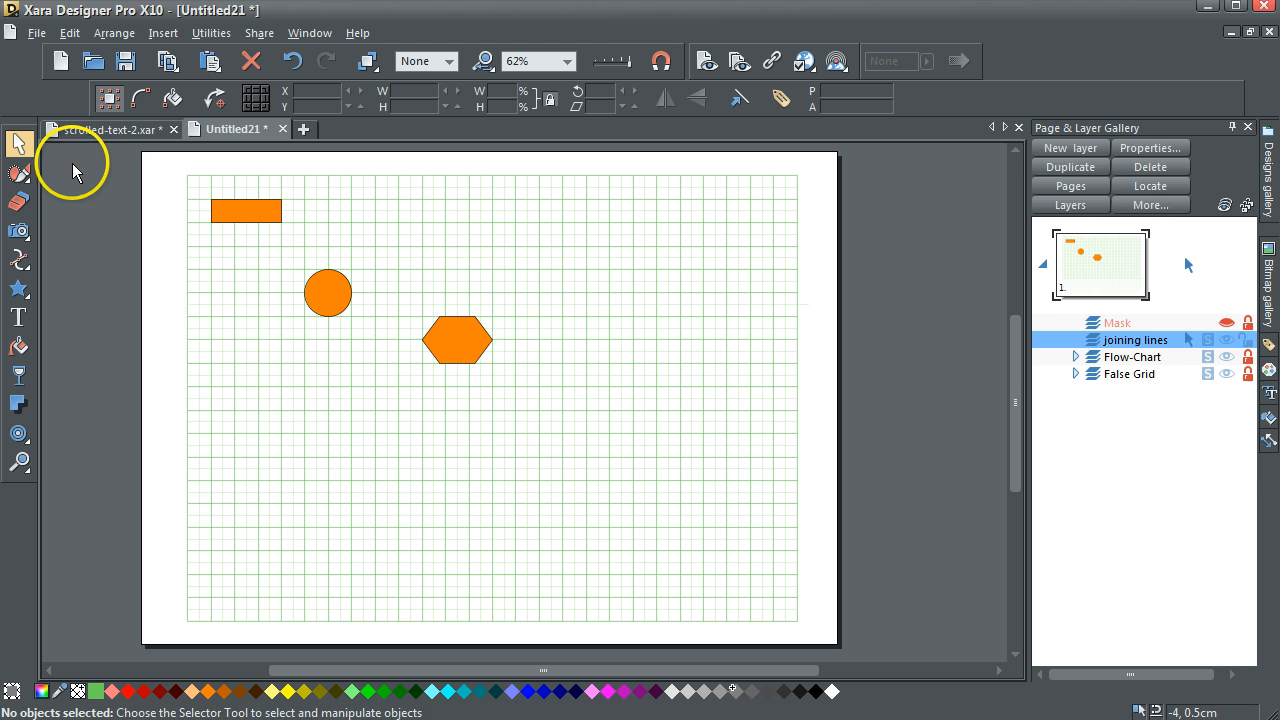
Move the False Grid layer above the joining lines layer and check the grid over the shapes at 100% zoom.
{"action": "left_click", "coordinate": [1135, 378]}
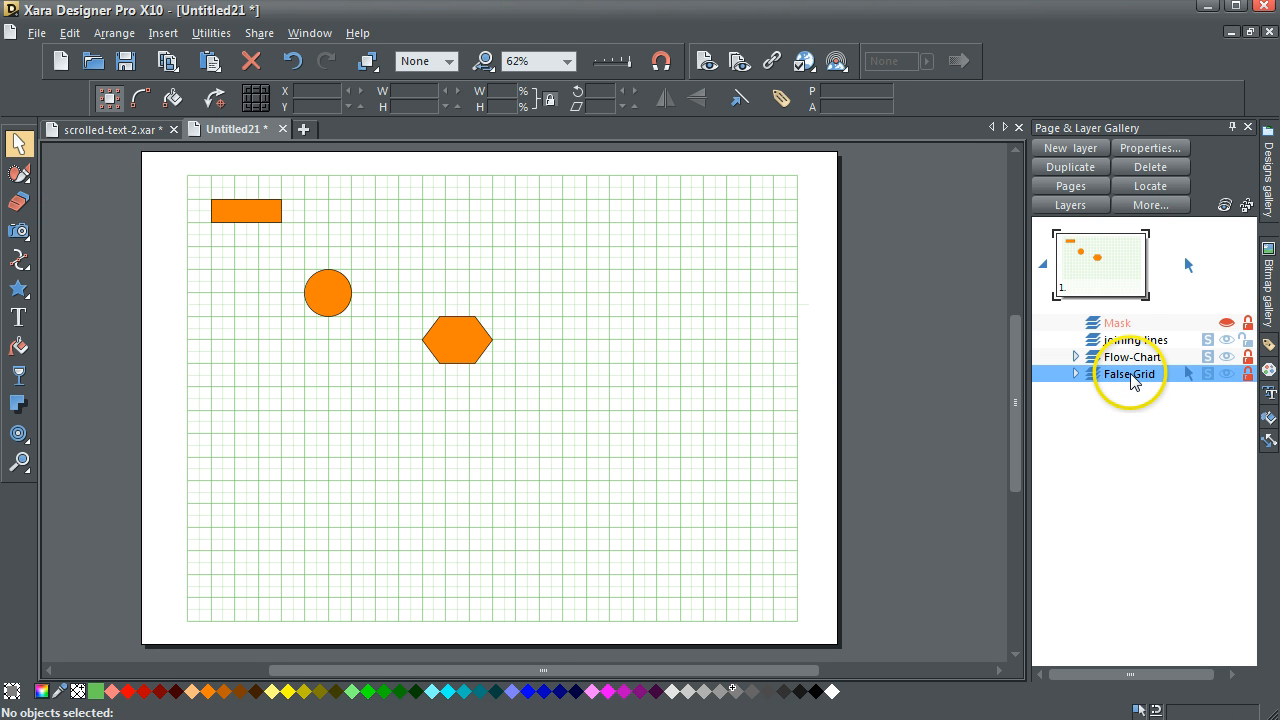
{"action": "left_click_drag", "start_coordinate": [1135, 378], "coordinate": [1136, 334]}
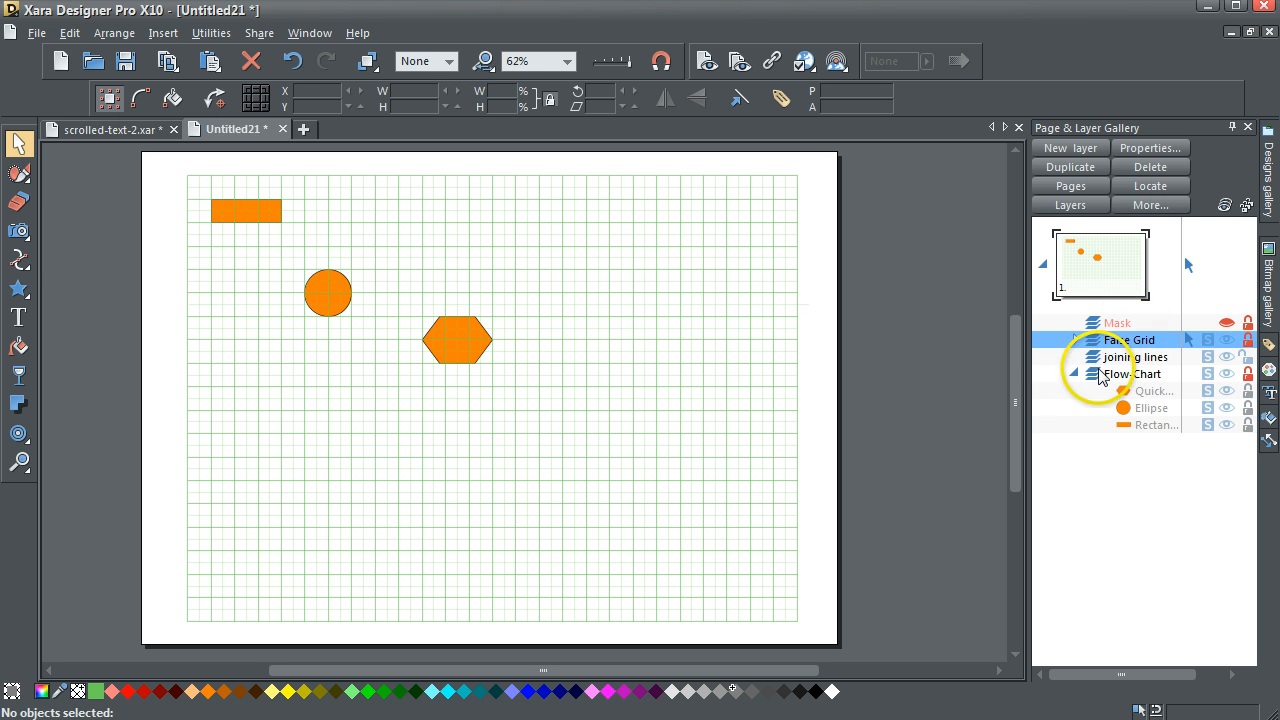
{"action": "left_click", "coordinate": [1072, 374]}
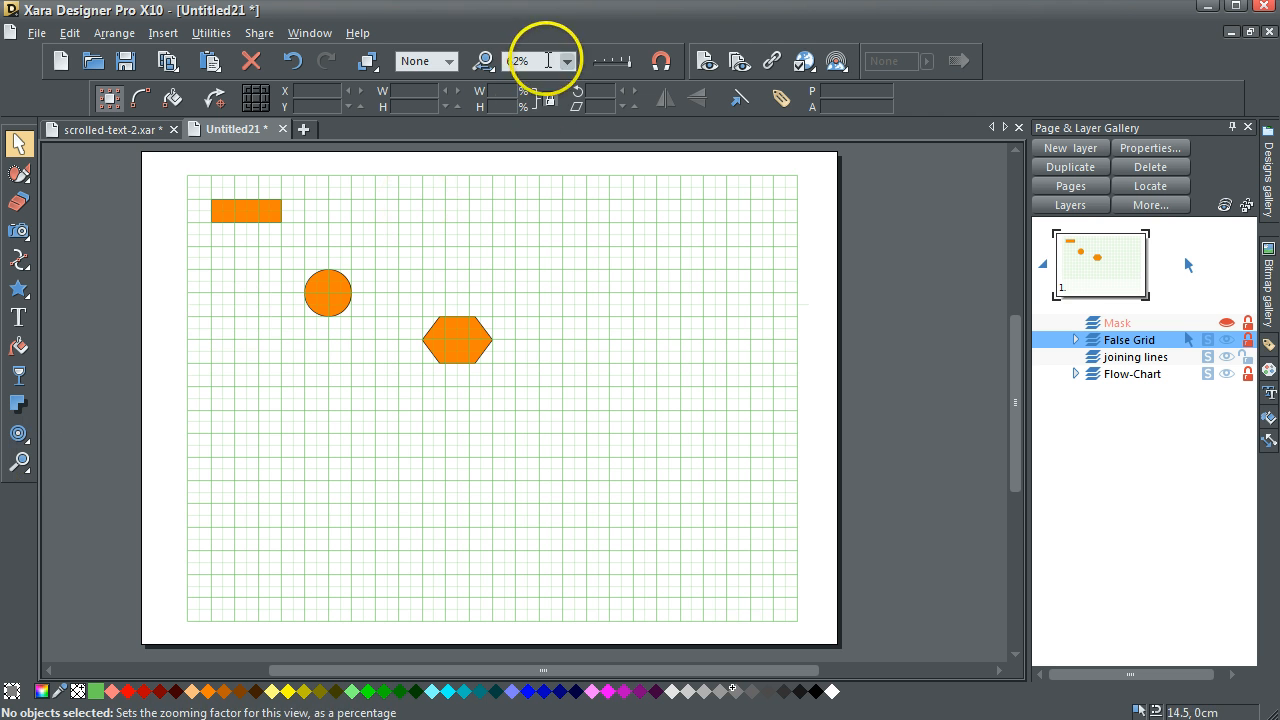
{"action": "left_click", "coordinate": [485, 64]}
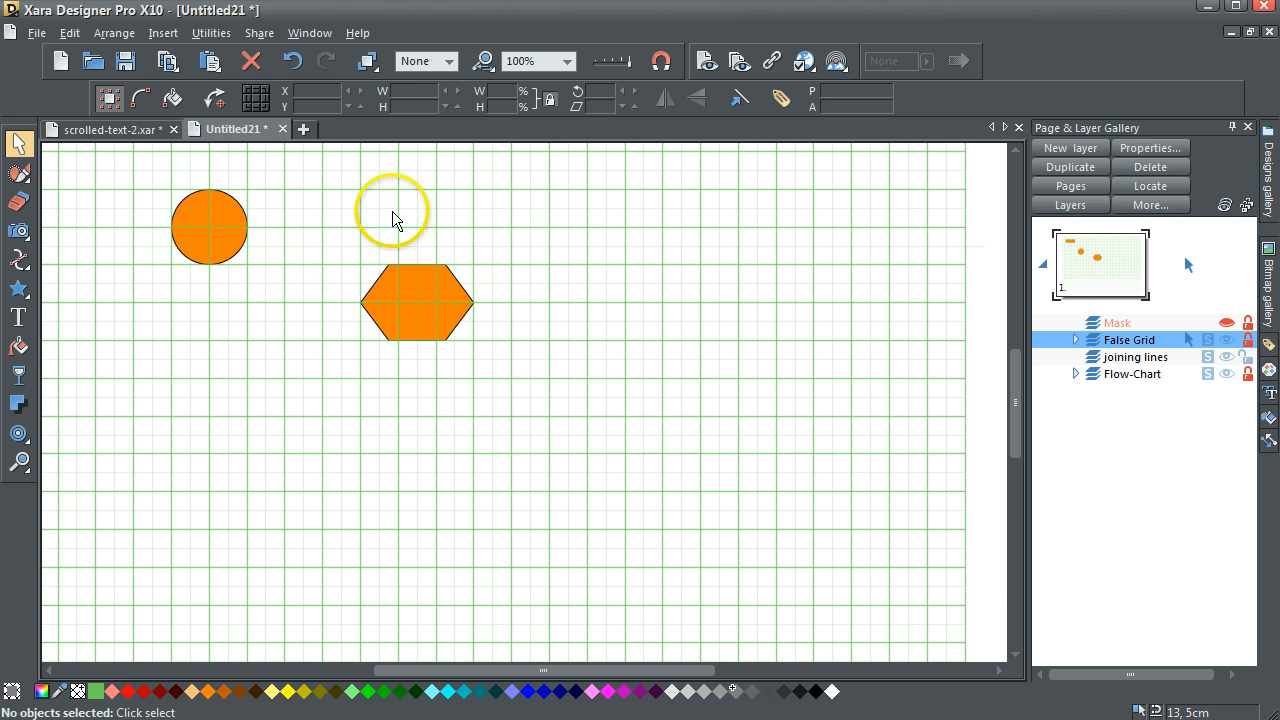
{"action": "left_click", "coordinate": [485, 64]}
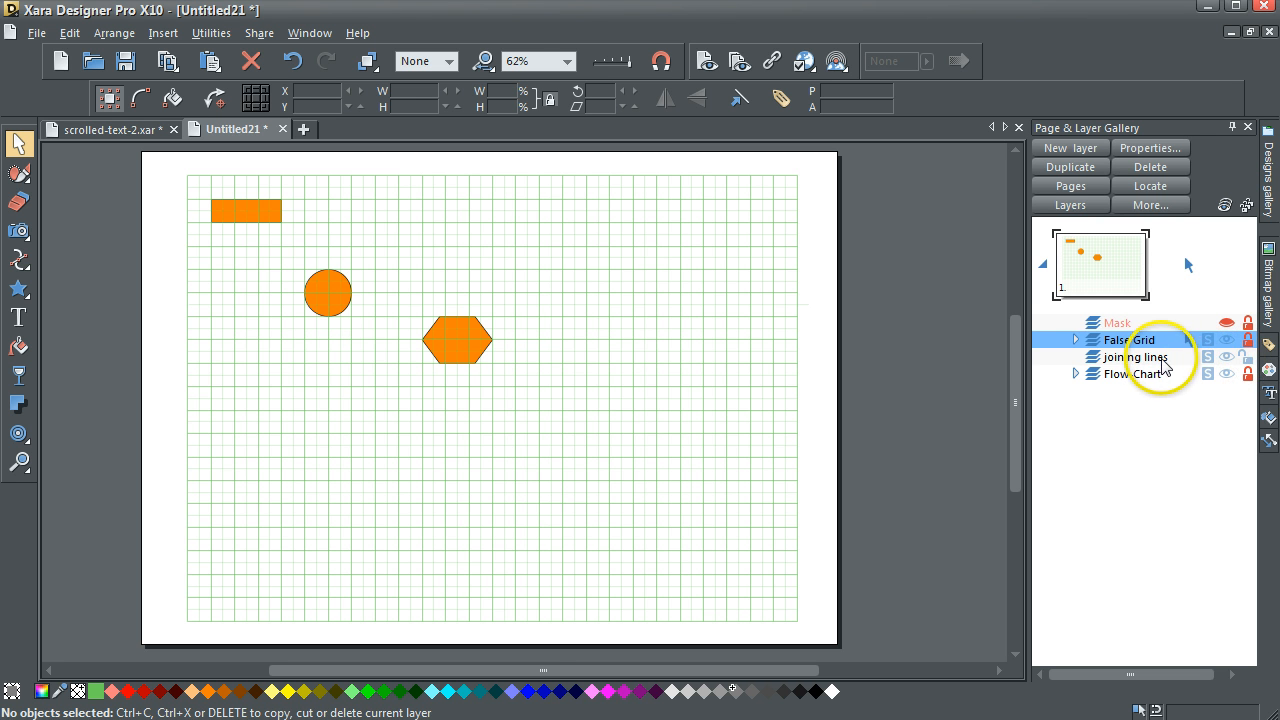
On the joining lines layer, draw a connector from the rectangle's centre 3 cm down, through a bevelled corner, and 3 cm across to the circle's centre.
{"action": "left_click", "coordinate": [1167, 362]}
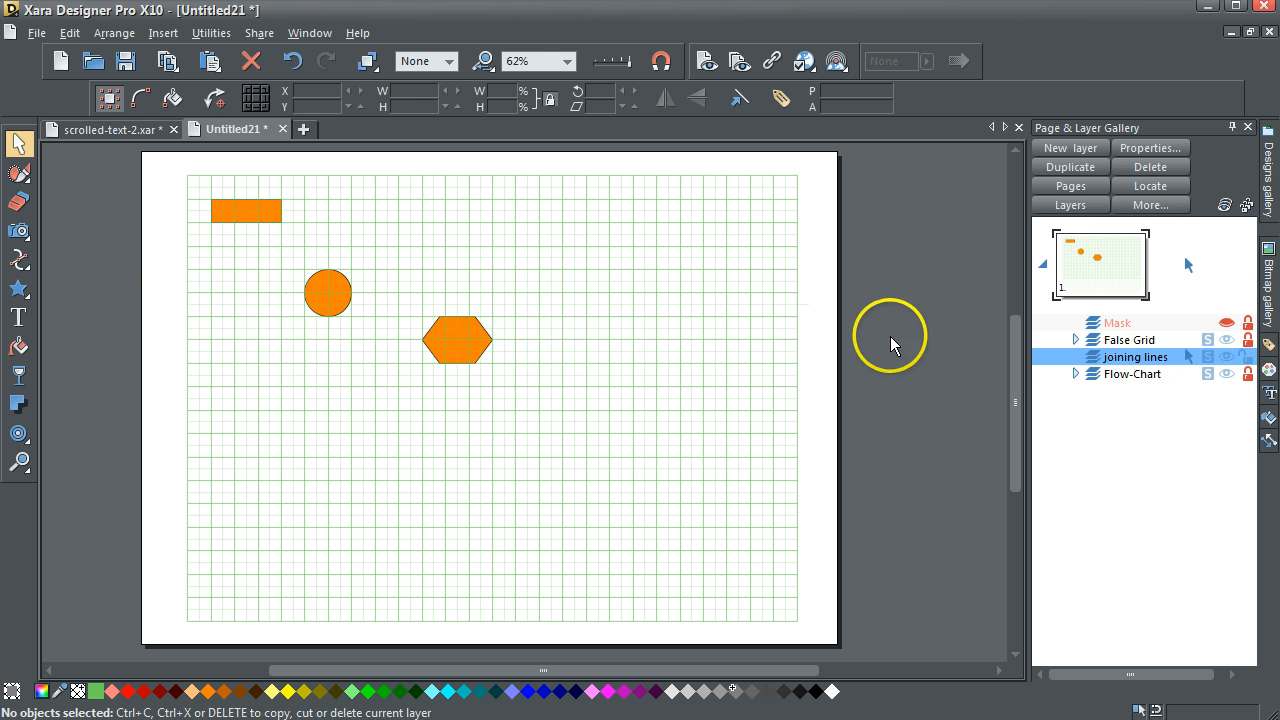
{"action": "left_click", "coordinate": [20, 263]}
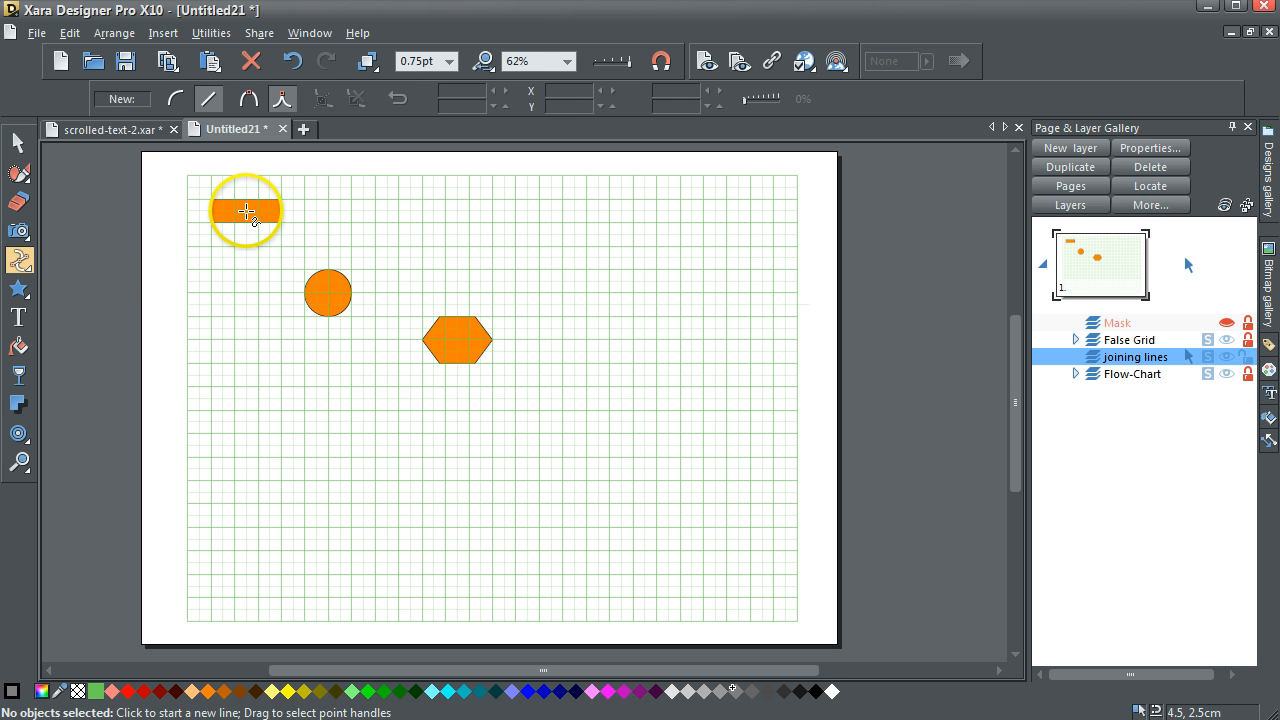
{"action": "left_click", "coordinate": [246, 212]}
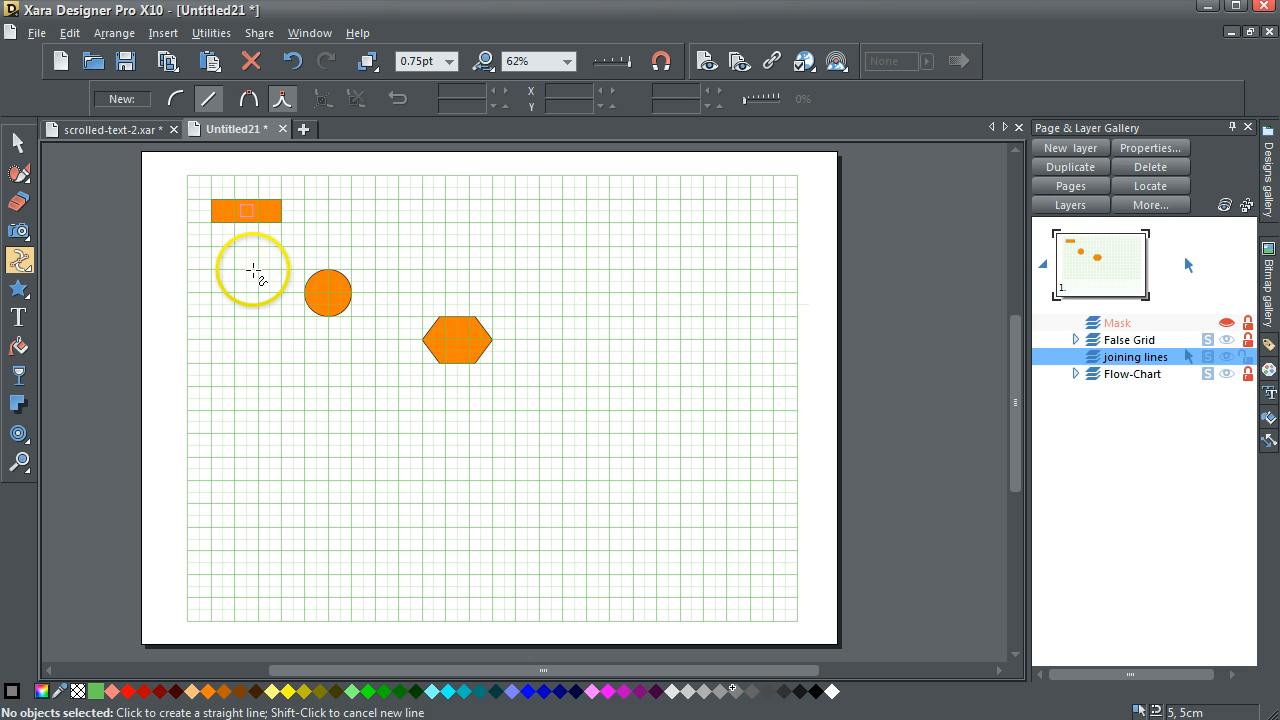
{"action": "left_click_drag", "start_coordinate": [246, 292], "coordinate": [247, 282]}
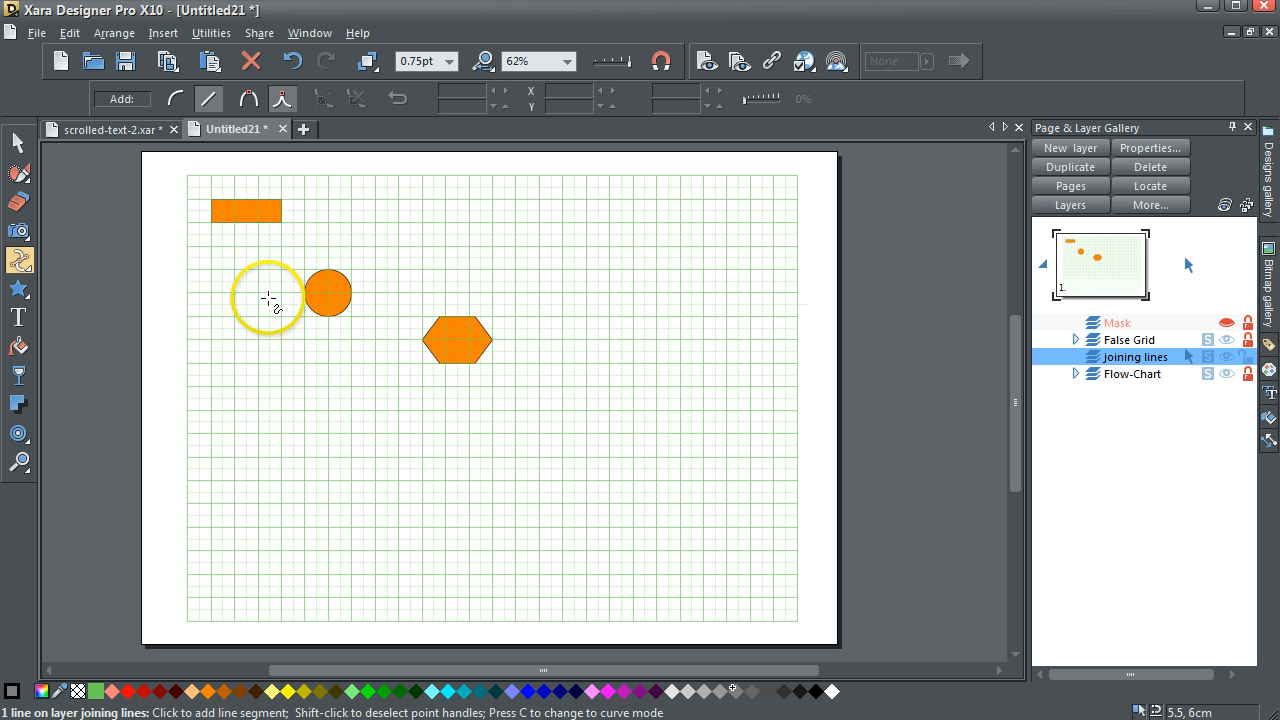
{"action": "left_click", "coordinate": [248, 210]}
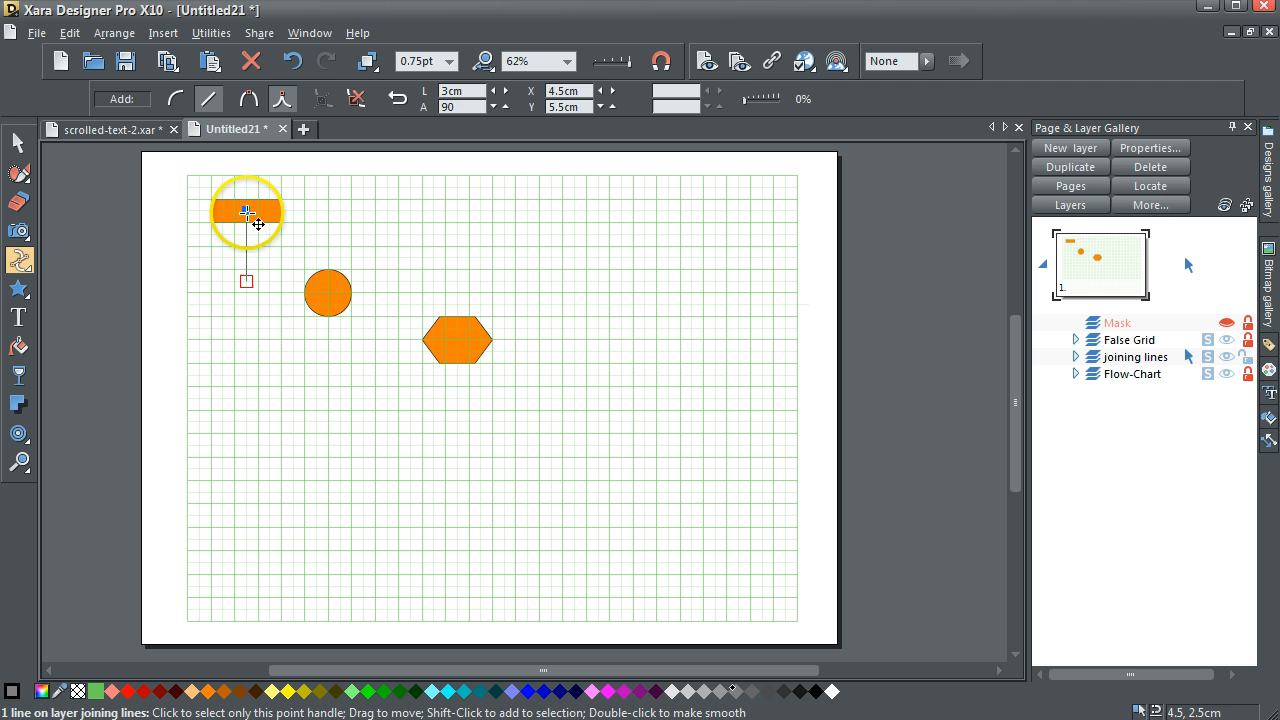
{"action": "left_click", "coordinate": [259, 292]}
{"action": "left_click_drag", "start_coordinate": [291, 296], "coordinate": [325, 293]}
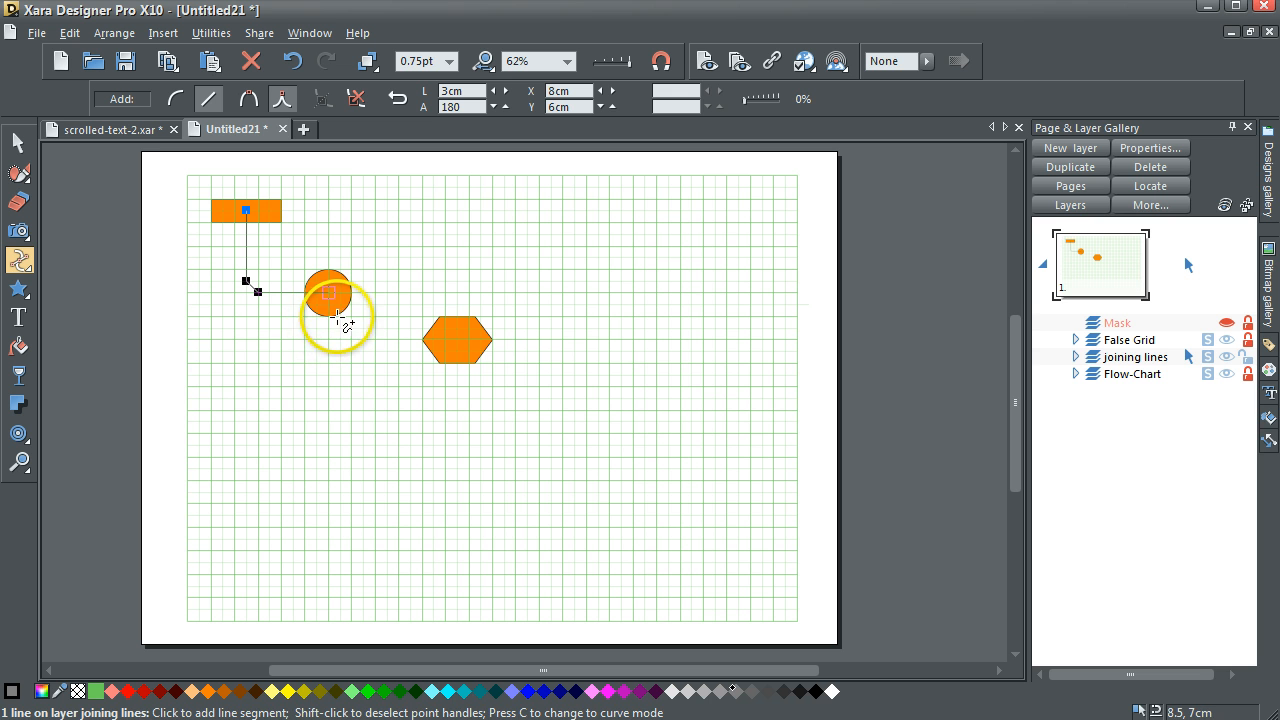
Continue the connector down from the circle's centre, through a bevelled corner, and 5 cm across to the hexagon's centre, and set its line width to 2pt.
{"action": "left_click_drag", "start_coordinate": [330, 320], "coordinate": [330, 344]}
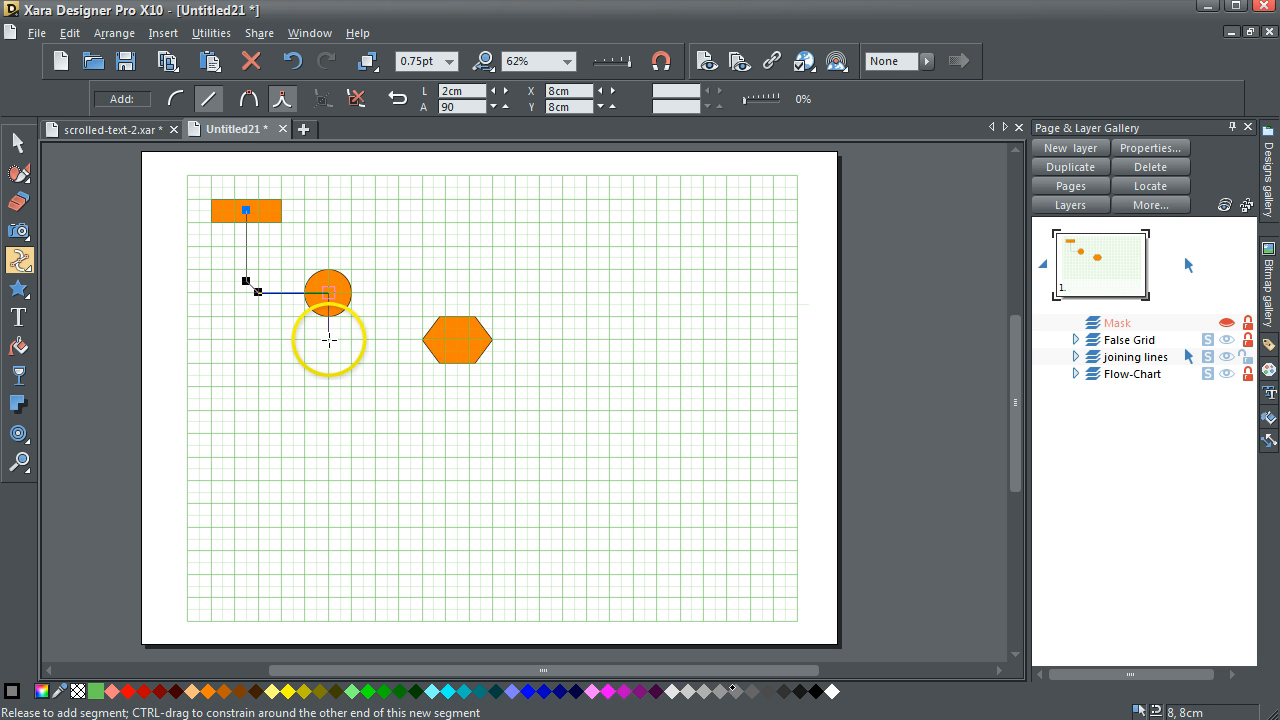
{"action": "left_click_drag", "start_coordinate": [329, 329], "coordinate": [457, 341]}
{"action": "left_click", "coordinate": [348, 338]}
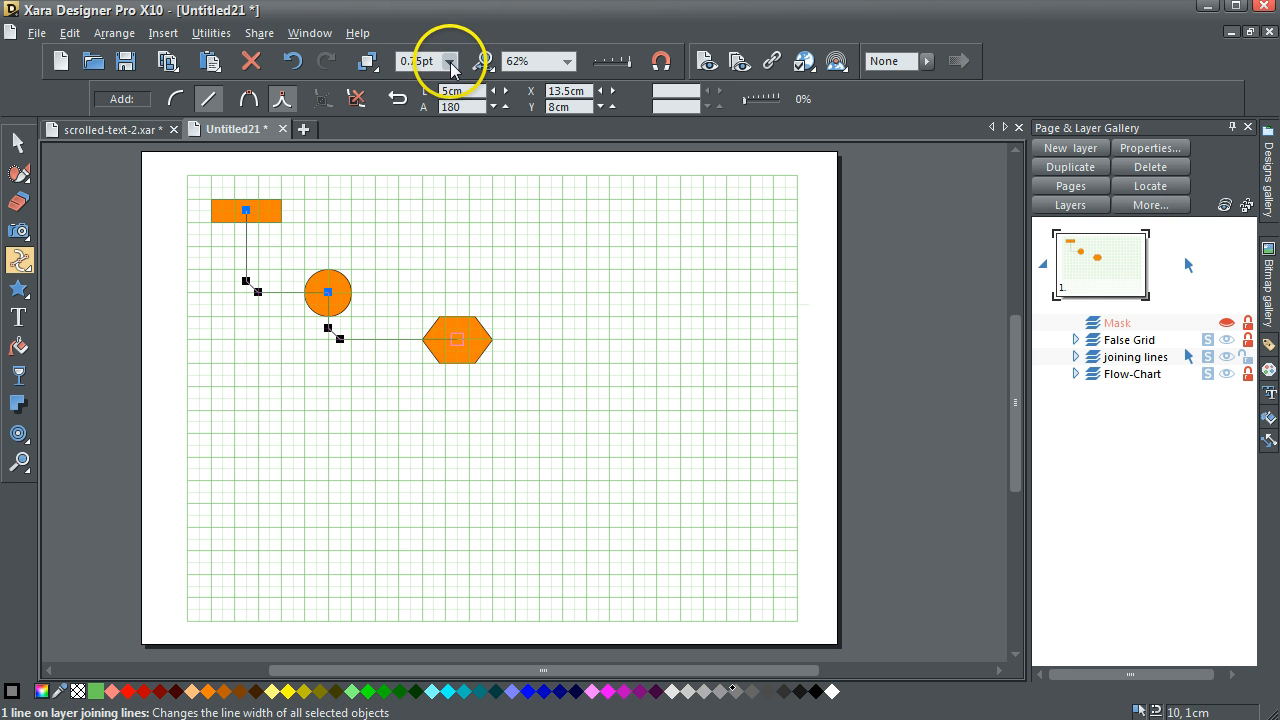
{"action": "left_click", "coordinate": [449, 61]}
{"action": "left_click", "coordinate": [418, 134]}
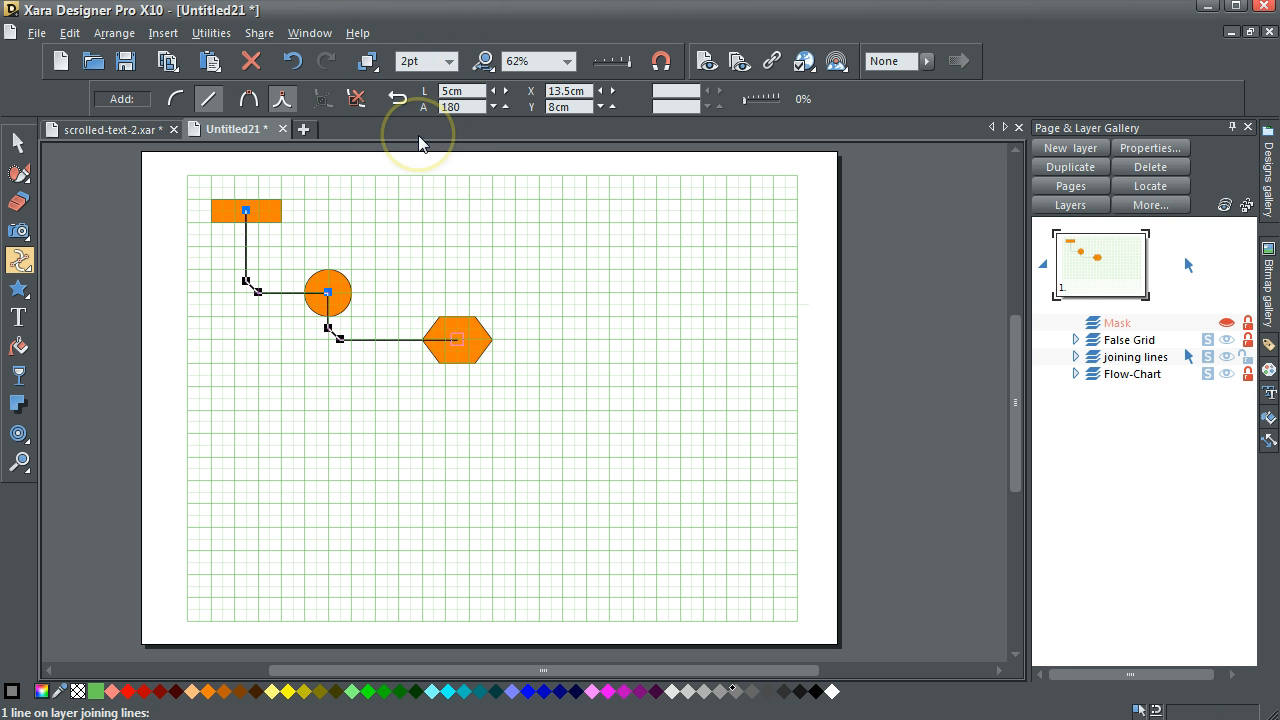
Convert the bevelled corner of the connector between the rectangle and the circle into a curved segment.
{"action": "left_click", "coordinate": [329, 293]}
{"action": "left_click_drag", "start_coordinate": [215, 318], "coordinate": [273, 270]}
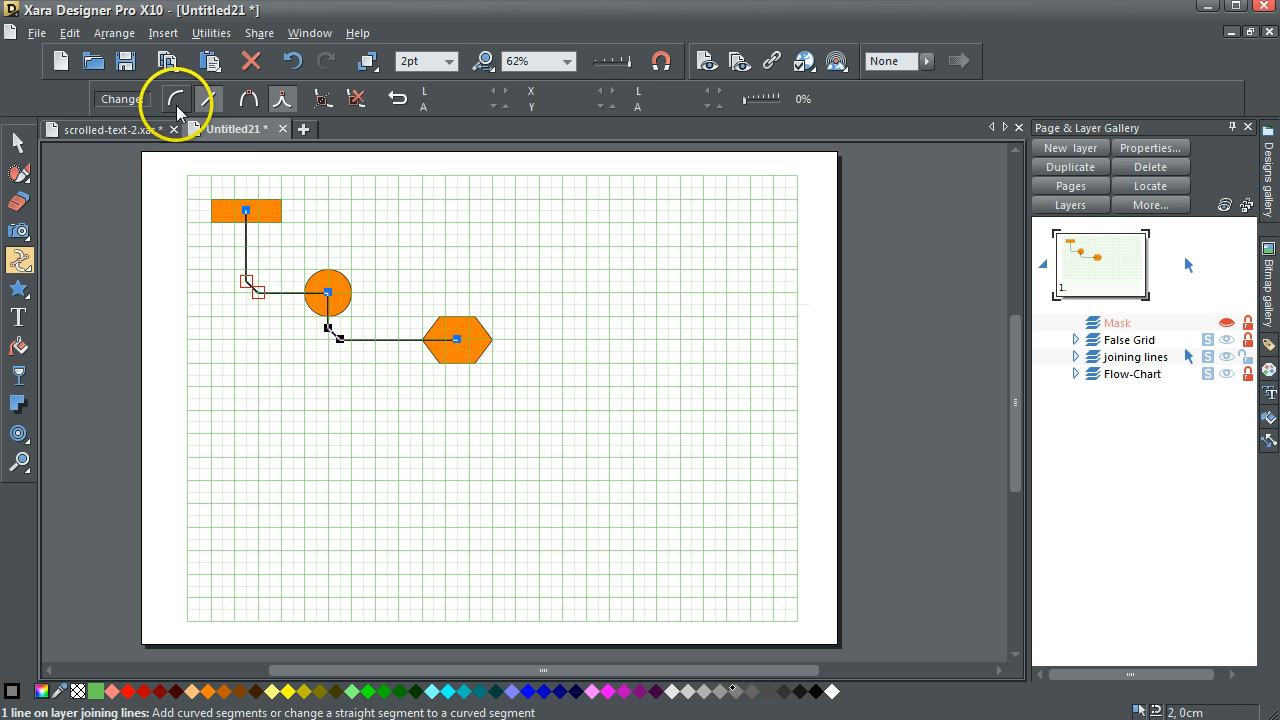
{"action": "left_click", "coordinate": [176, 98]}
{"action": "left_click_drag", "start_coordinate": [296, 387], "coordinate": [374, 319]}
{"action": "left_click", "coordinate": [374, 319]}
{"action": "left_click", "coordinate": [306, 384]}
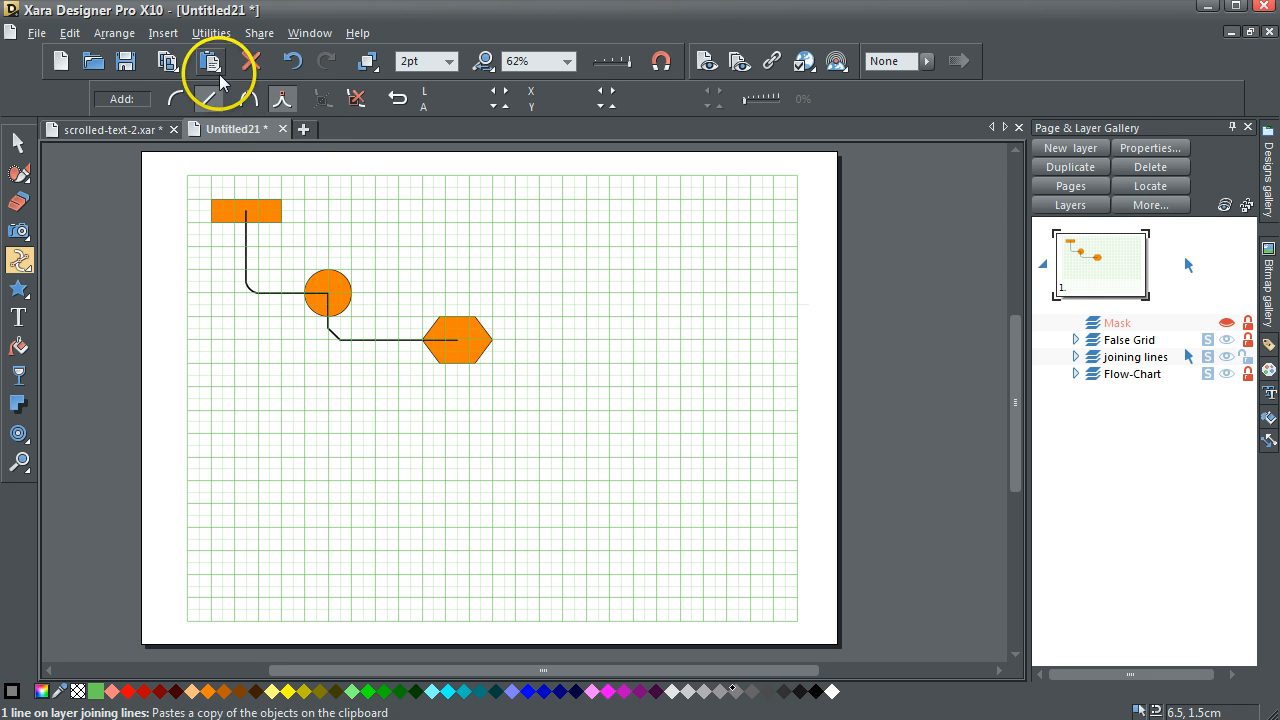
{"action": "left_click", "coordinate": [287, 62]}
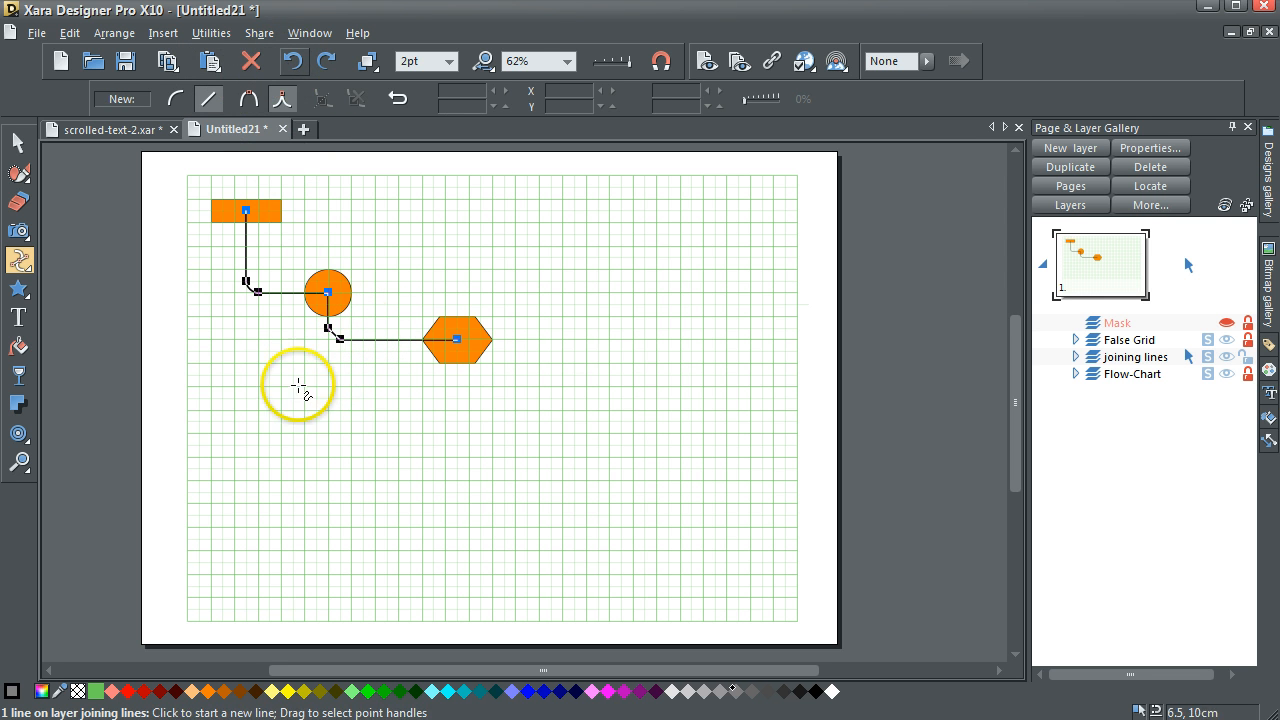
Convert the bevelled corner of the connector between the circle and the hexagon into a curved segment, and deselect the line.
{"action": "left_click_drag", "start_coordinate": [298, 382], "coordinate": [370, 315]}
{"action": "left_click", "coordinate": [177, 98]}
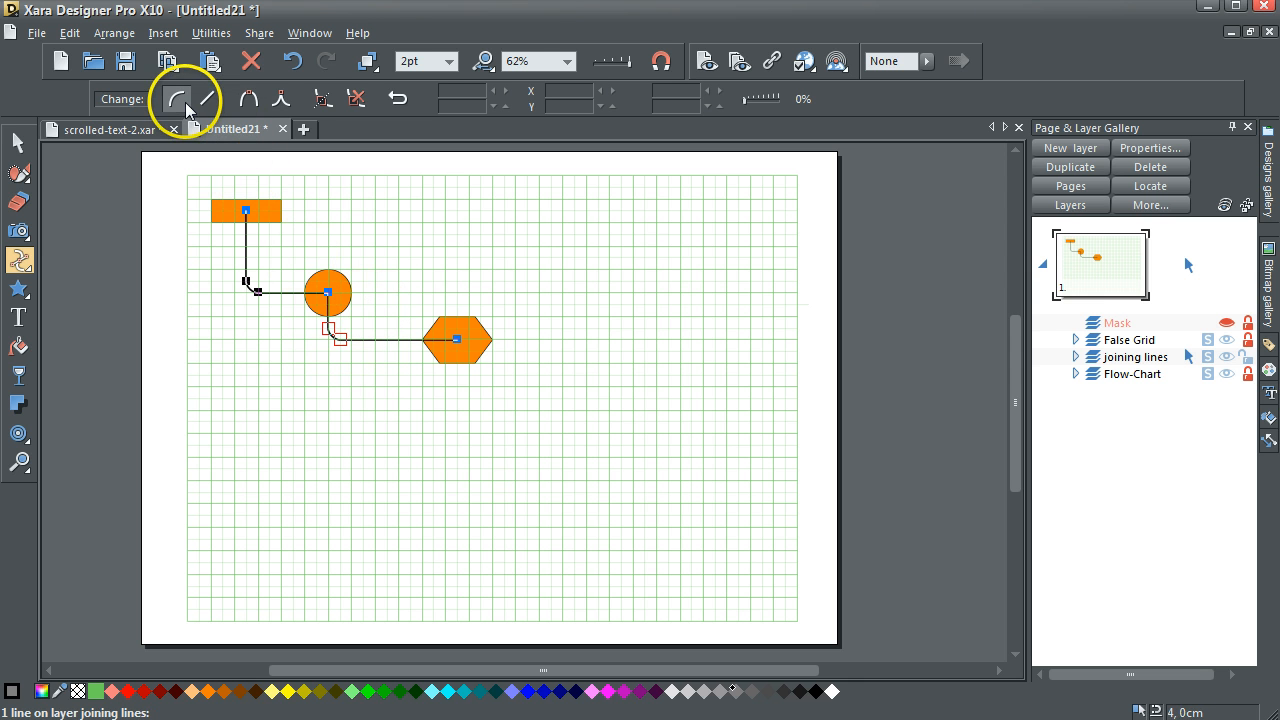
{"action": "left_click", "coordinate": [18, 143]}
{"action": "left_click", "coordinate": [177, 203]}
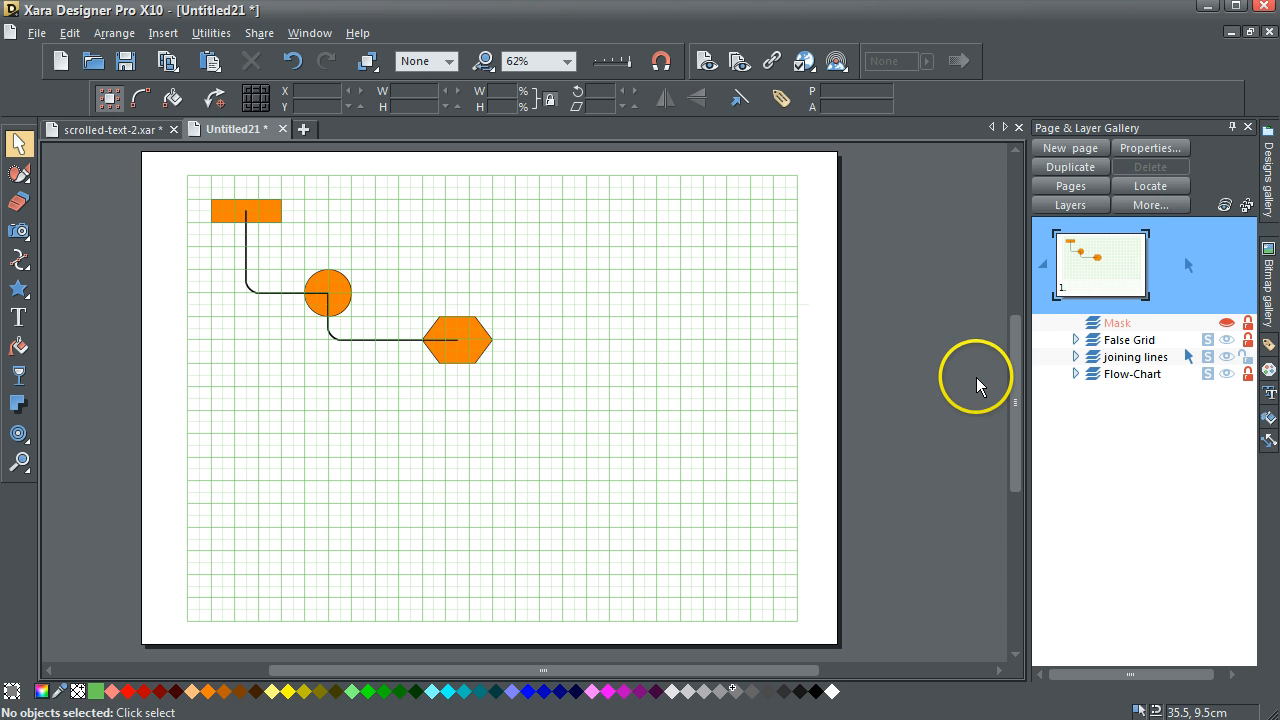
Reorder the layers so Flow-Chart lies above joining lines, with False Grid beneath both.
{"action": "left_click", "coordinate": [1134, 340]}
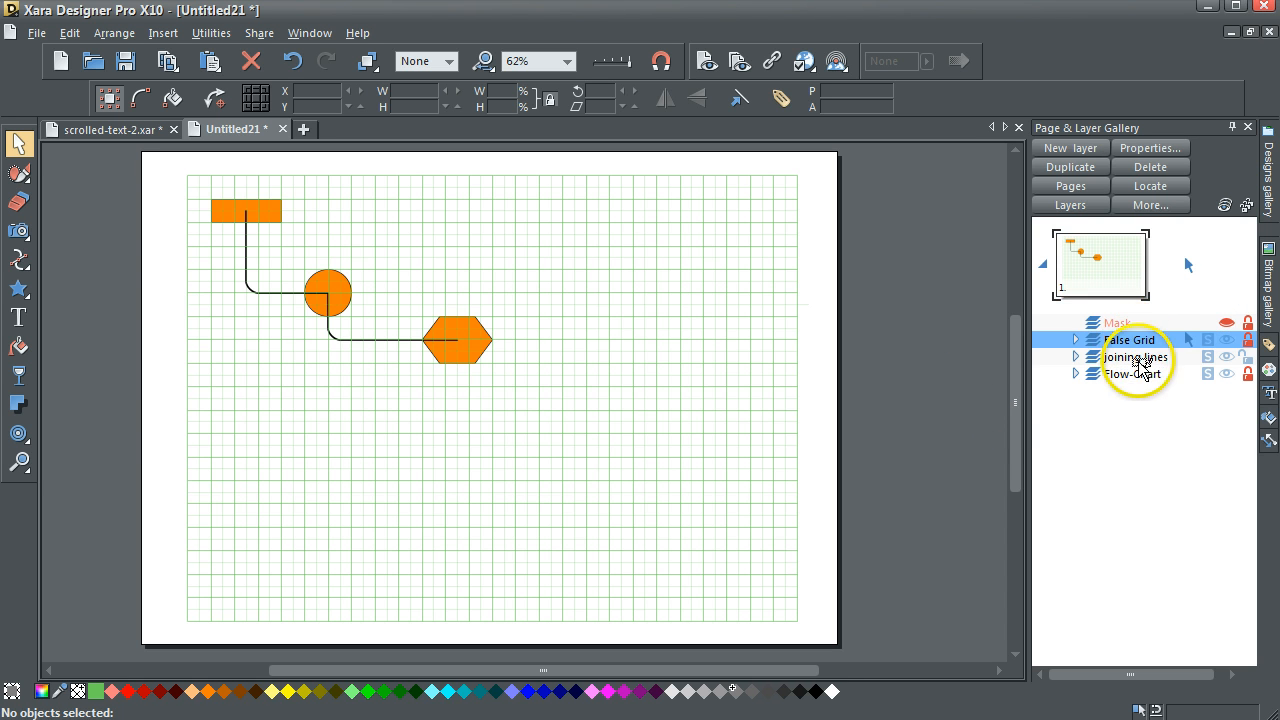
{"action": "left_click_drag", "start_coordinate": [1140, 362], "coordinate": [1137, 382]}
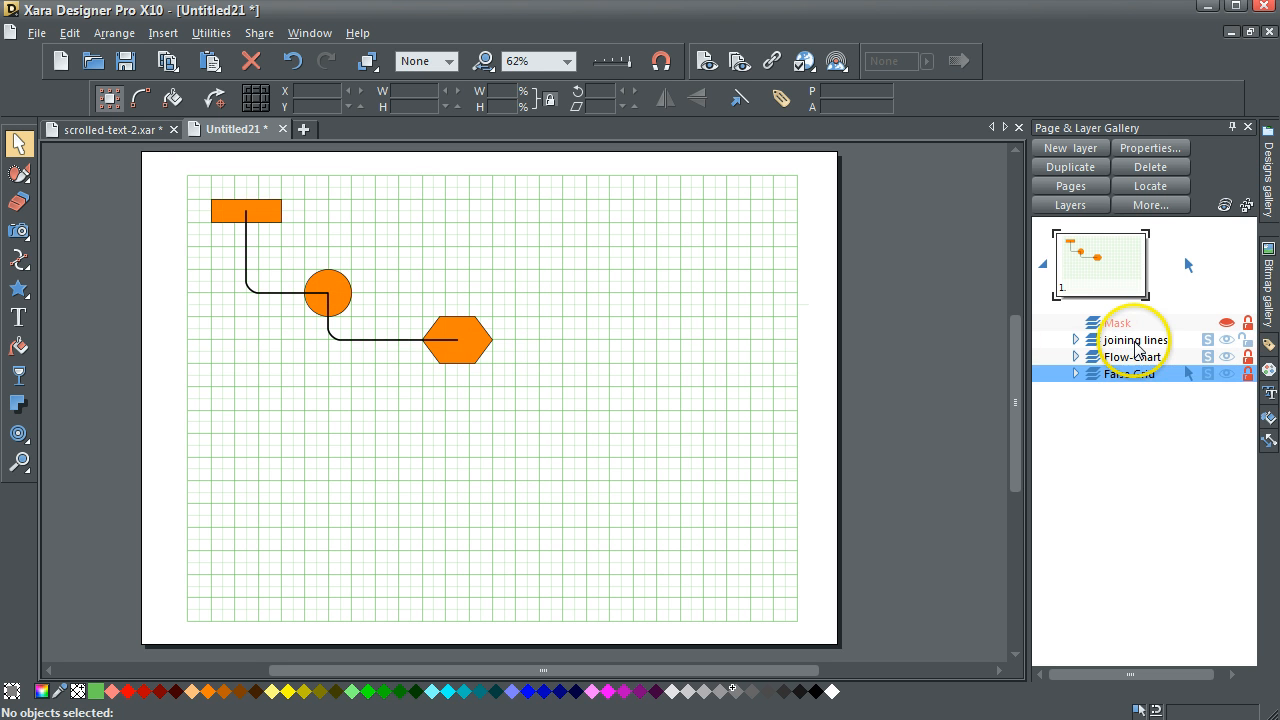
{"action": "left_click", "coordinate": [1136, 342]}
{"action": "left_click_drag", "start_coordinate": [1136, 342], "coordinate": [1137, 368]}
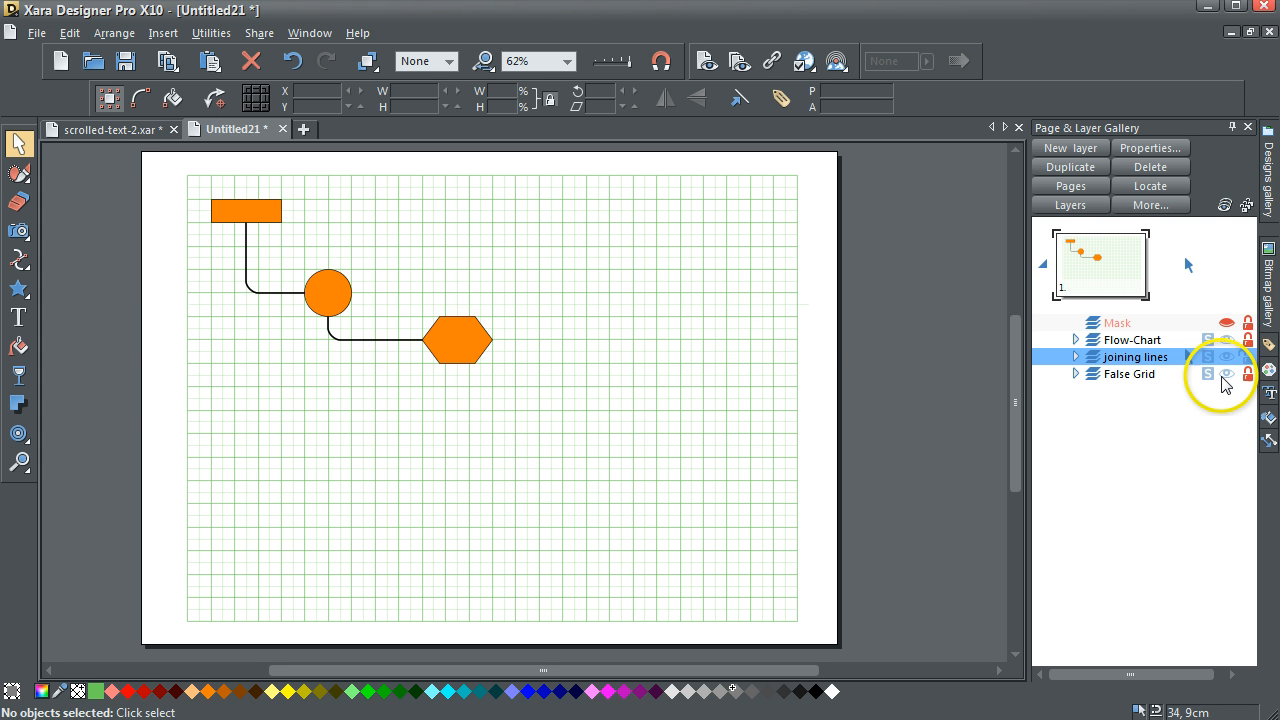
Toggle the False Grid layer off and on to check the chart without it, and unlock that layer.
{"action": "left_click", "coordinate": [1226, 373]}
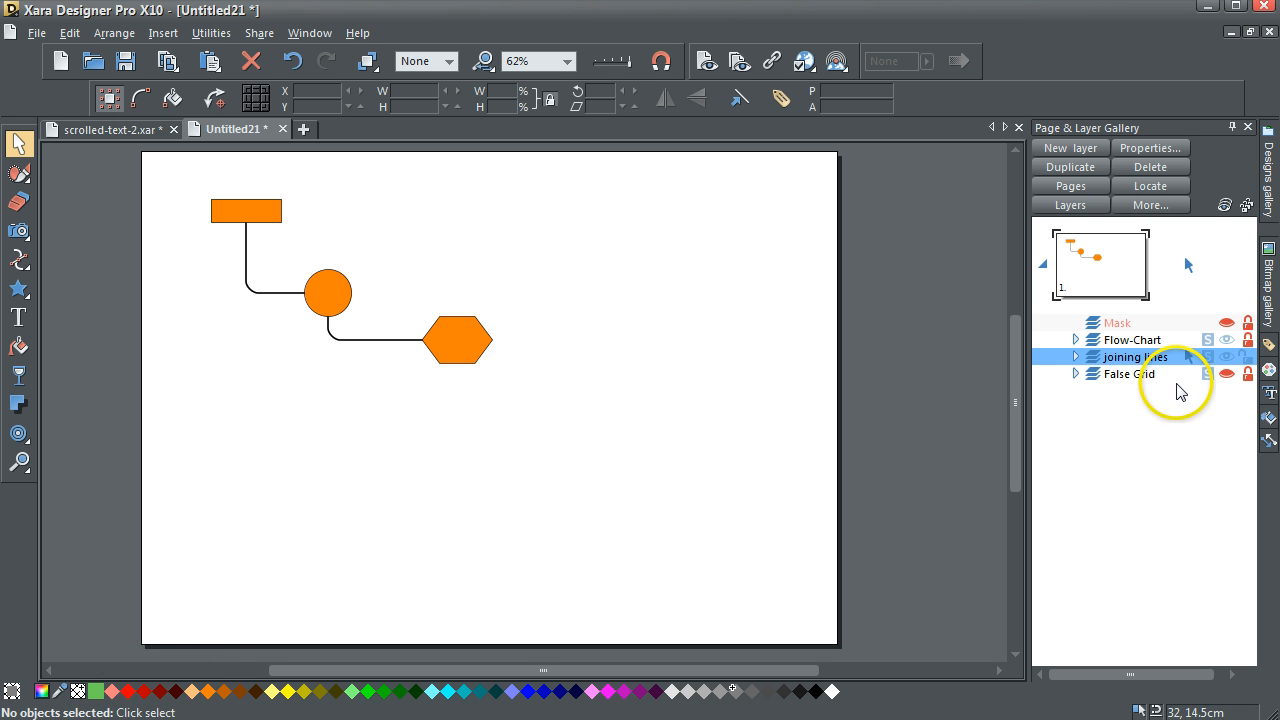
{"action": "left_click", "coordinate": [1226, 373]}
{"action": "left_click", "coordinate": [1249, 376]}
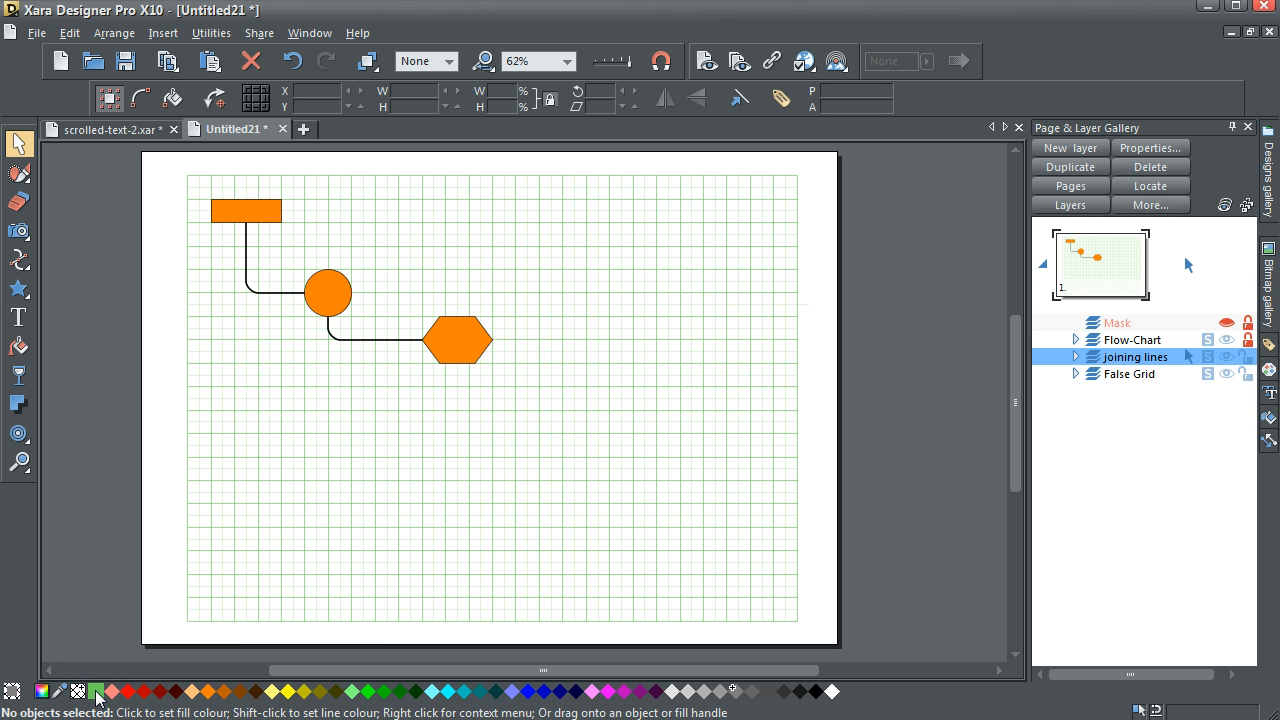
Shift the hue of the graph-lines named colour to a muted orange, and hide the False Grid layer.
{"action": "left_click", "coordinate": [109, 652]}
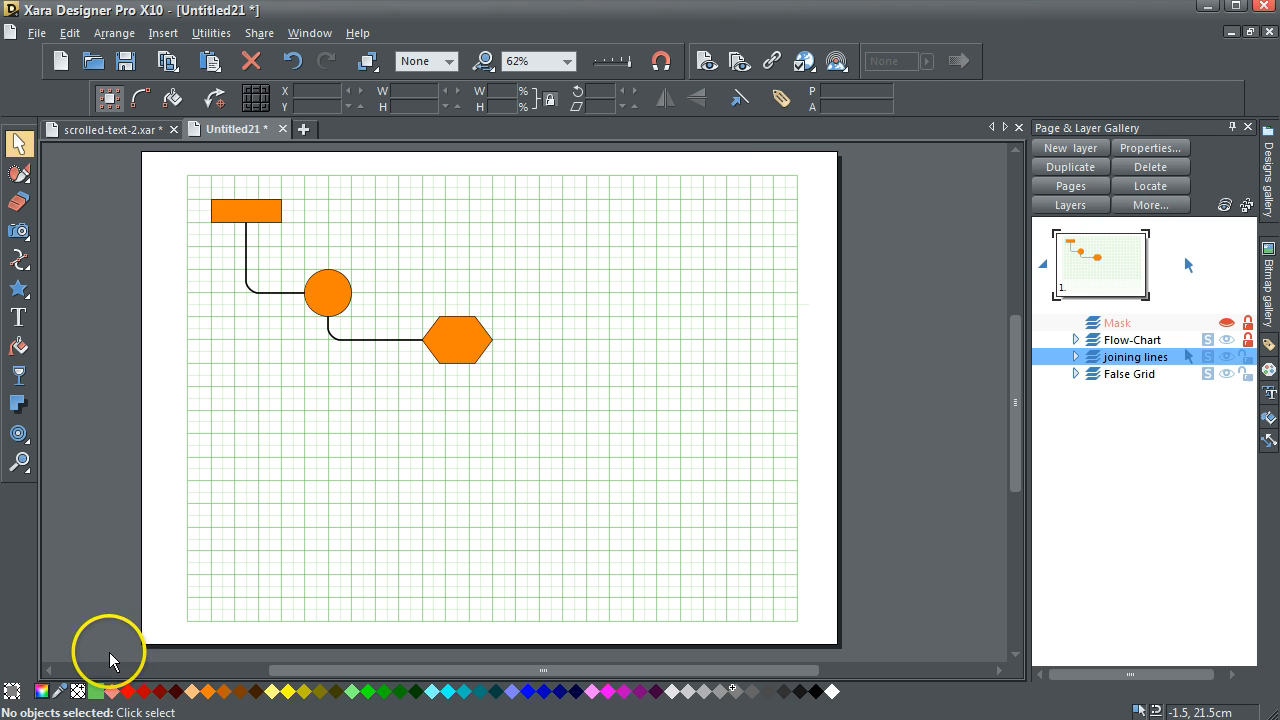
{"action": "left_click", "coordinate": [44, 690]}
{"action": "left_click_drag", "start_coordinate": [96, 690], "coordinate": [630, 343]}
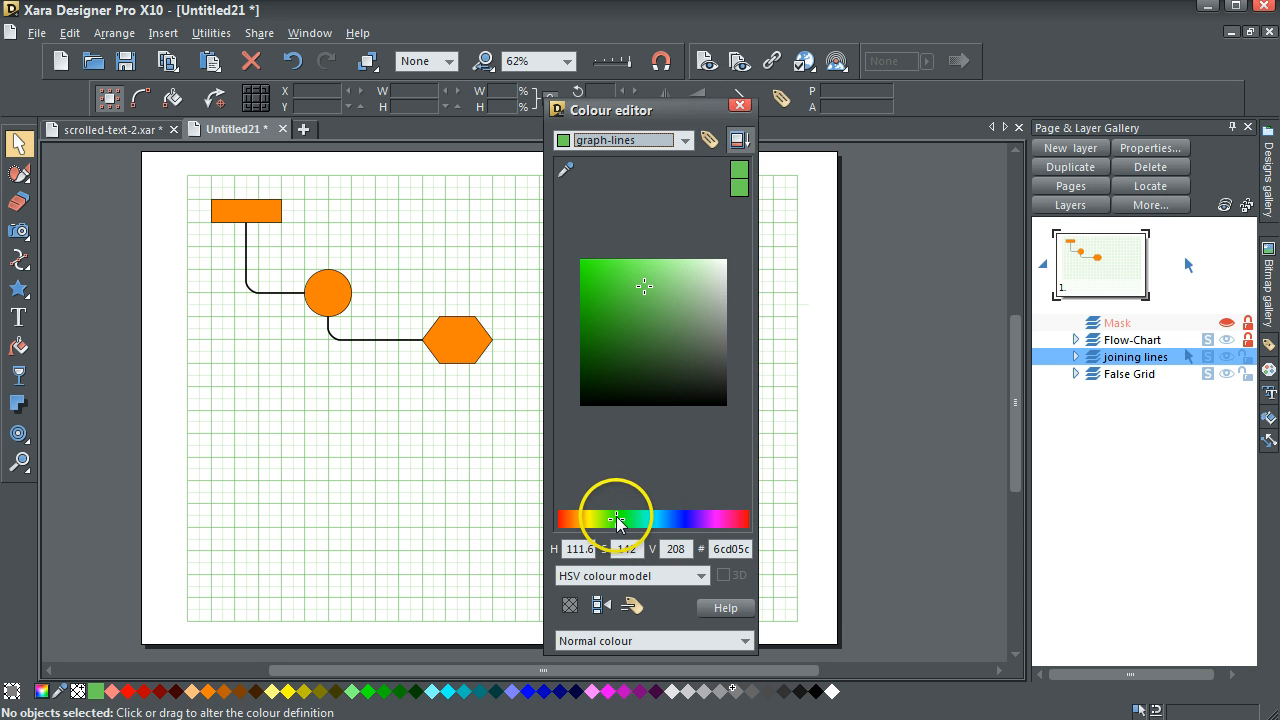
{"action": "left_click_drag", "start_coordinate": [617, 519], "coordinate": [566, 519]}
{"action": "left_click", "coordinate": [740, 105]}
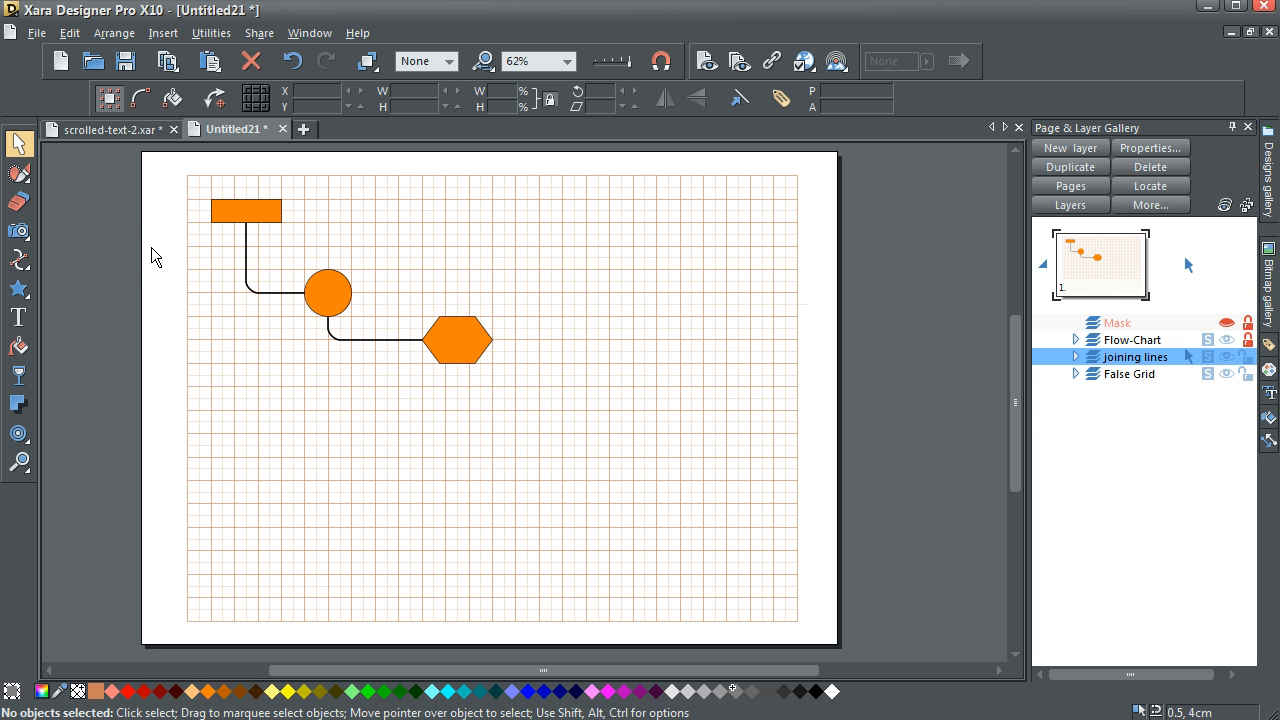
{"action": "left_click", "coordinate": [1226, 374]}
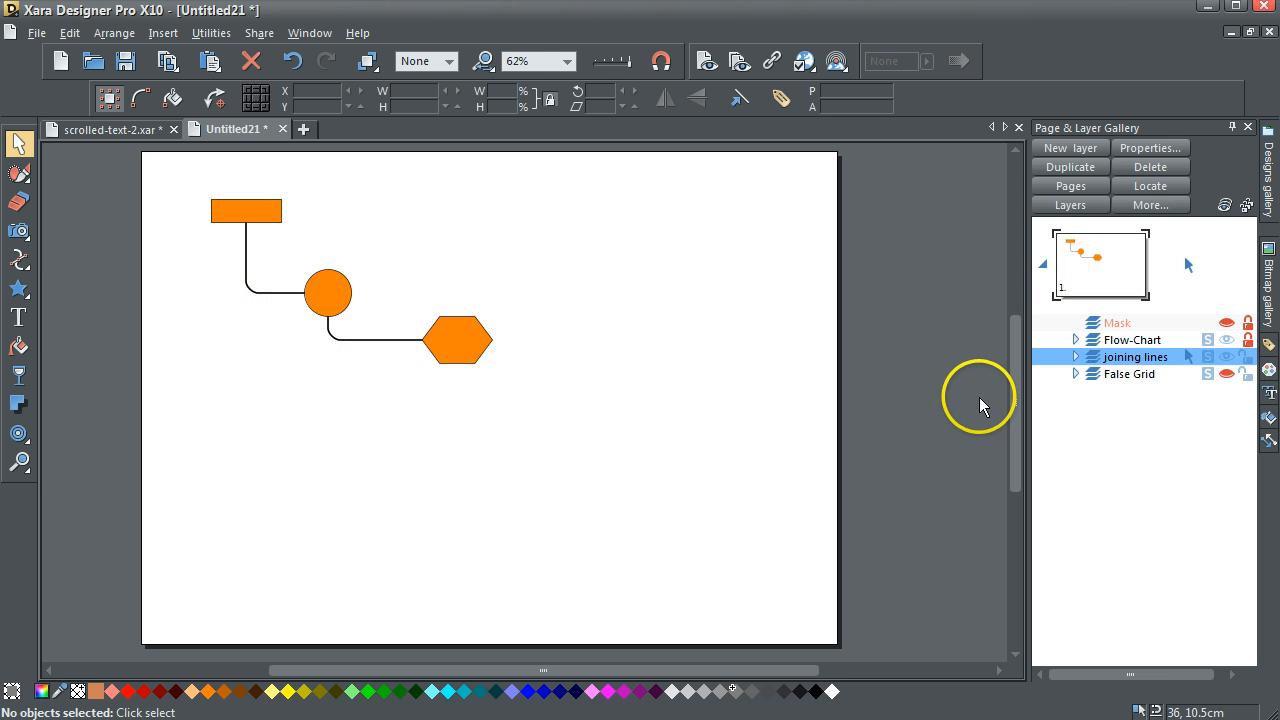